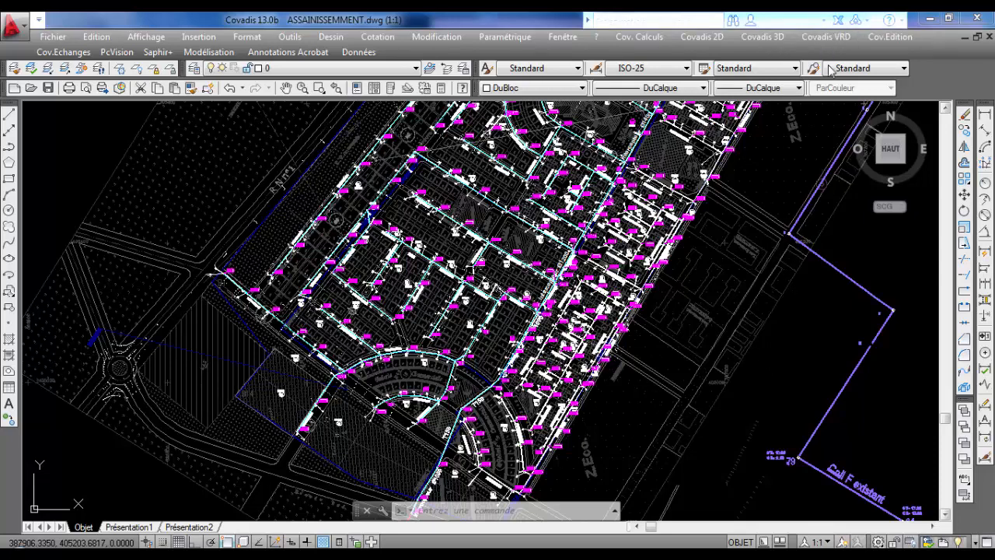
- Display the COVADIS toolbar for Assainissement et réseaux divers
click(831, 38)
mouse_move(846, 134)
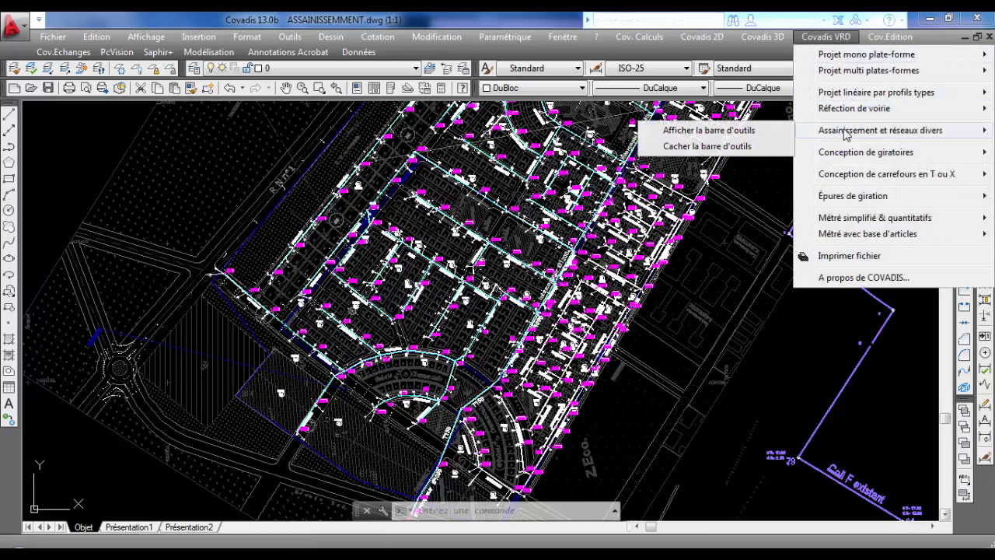
click(757, 133)
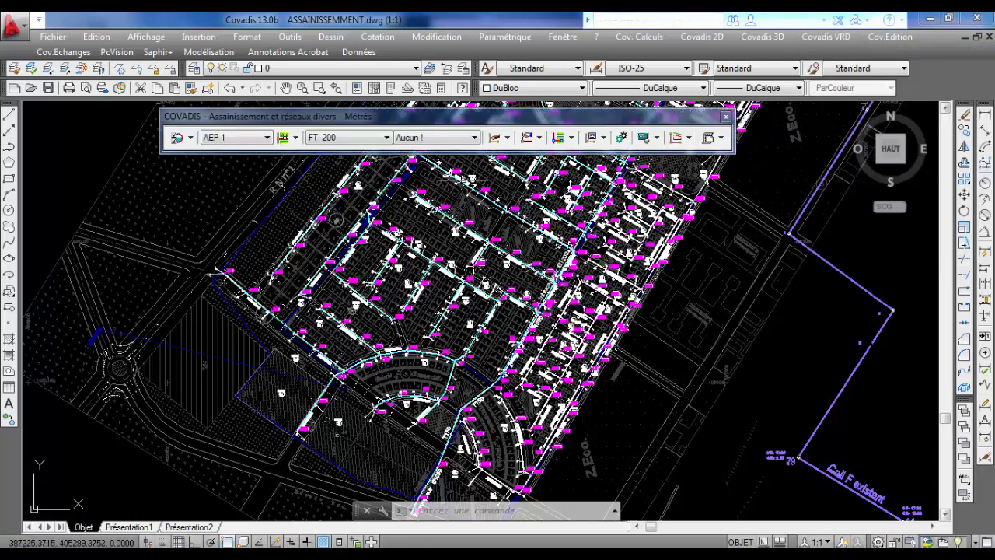
- Make Ant 10-1-1 the current network
scroll(420, 373, up, 3)
scroll(280, 447, up, 2)
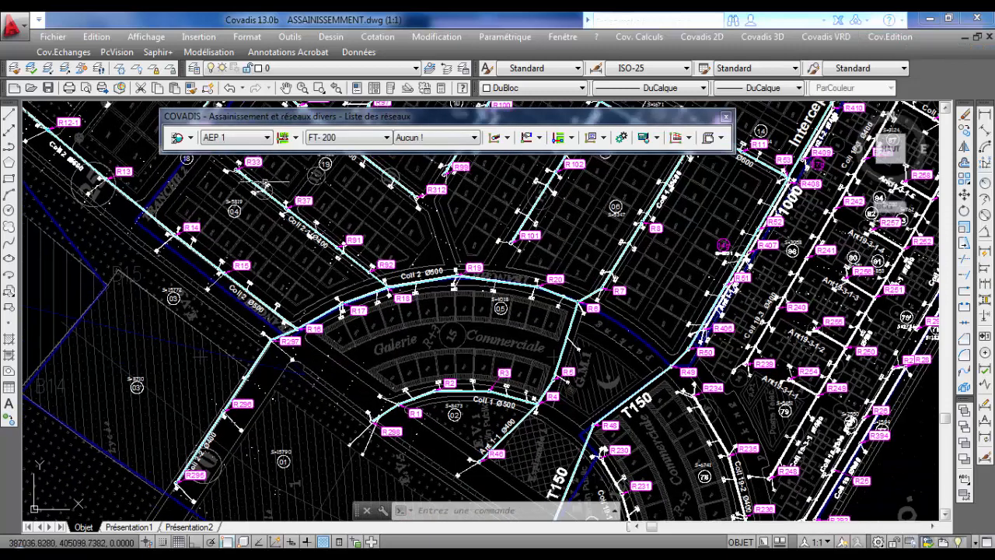
click(229, 137)
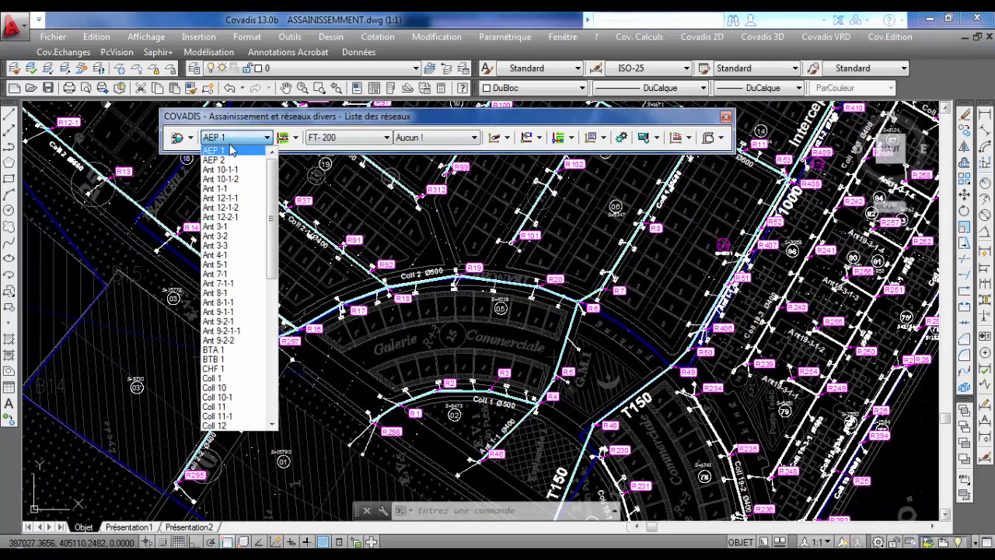
click(230, 169)
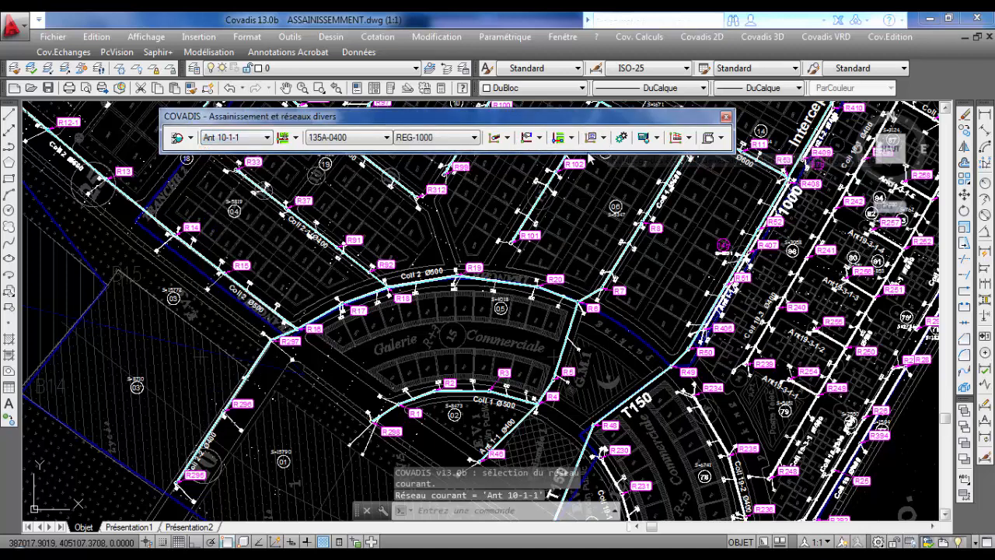
- Start the Habillage command and look through the networks whose manholes and accessories can be labelled
click(605, 138)
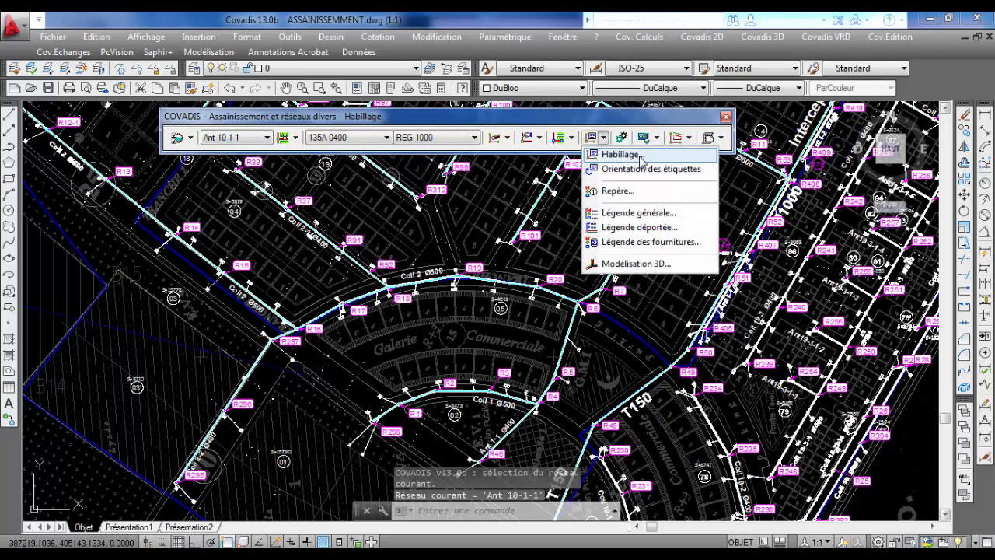
click(618, 154)
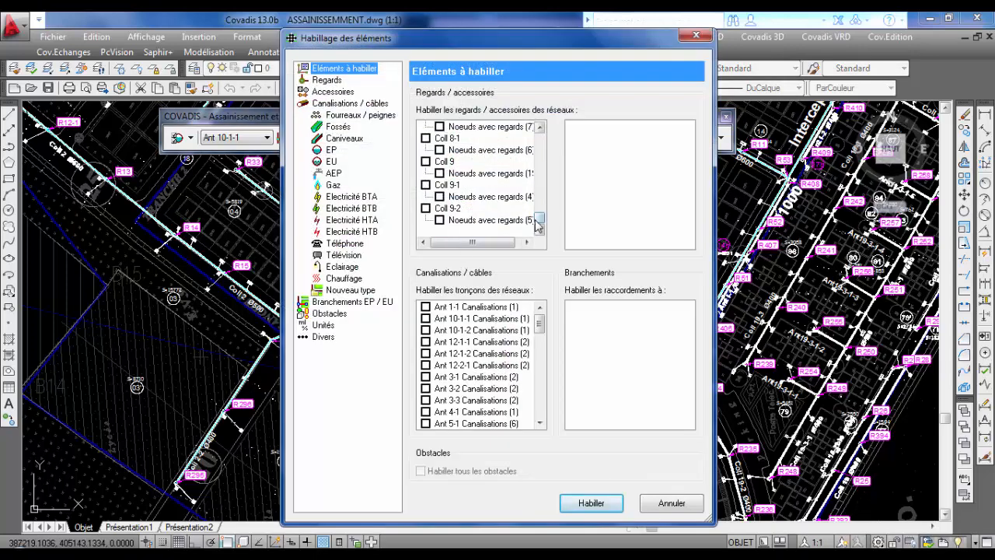
drag(538, 221, 538, 137)
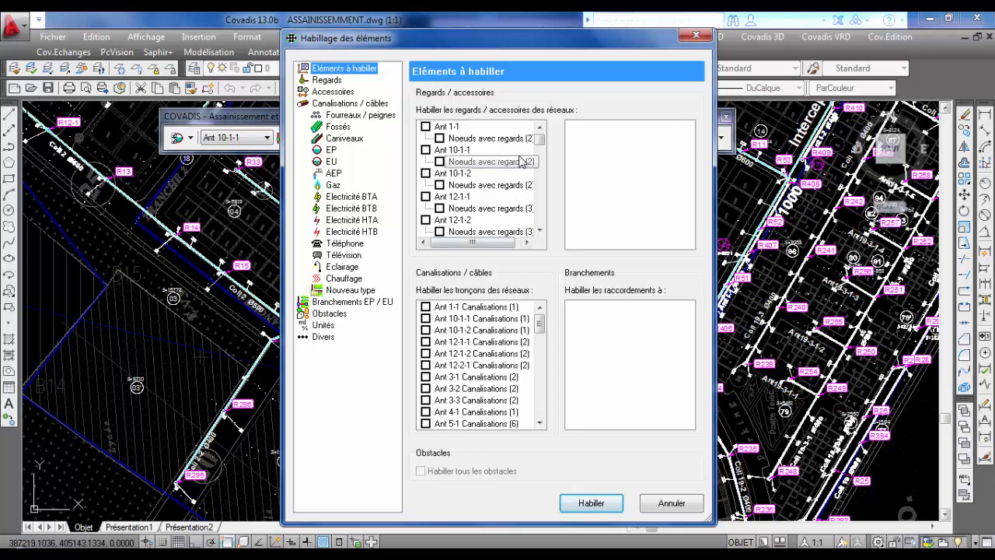
drag(539, 140, 538, 314)
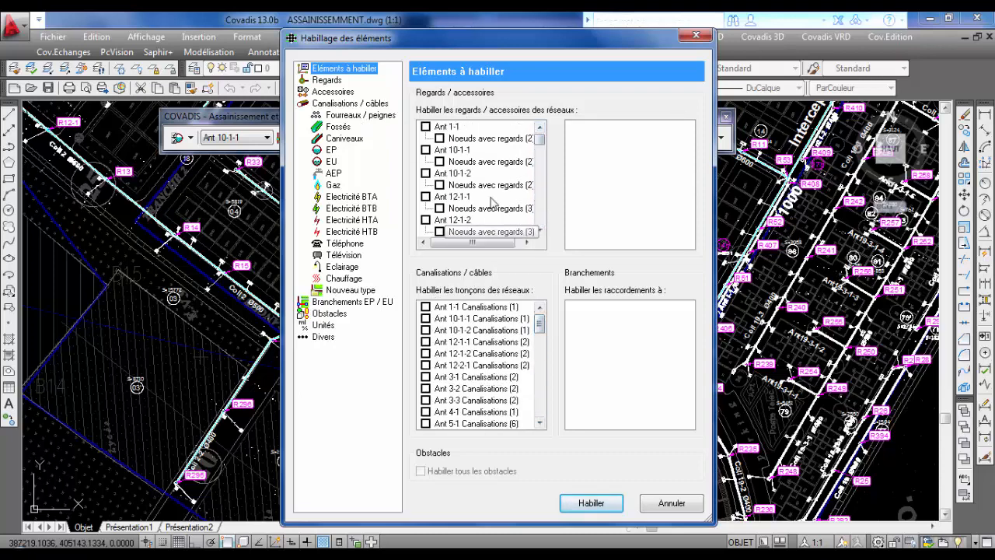
- Include the manholes of networks Ant 1-1 through Ant 7-1-1 in the elements to label
click(426, 127)
click(426, 150)
click(426, 174)
click(426, 197)
click(426, 220)
drag(539, 140, 539, 149)
click(426, 138)
click(426, 162)
click(426, 185)
click(426, 208)
click(426, 232)
click(540, 231)
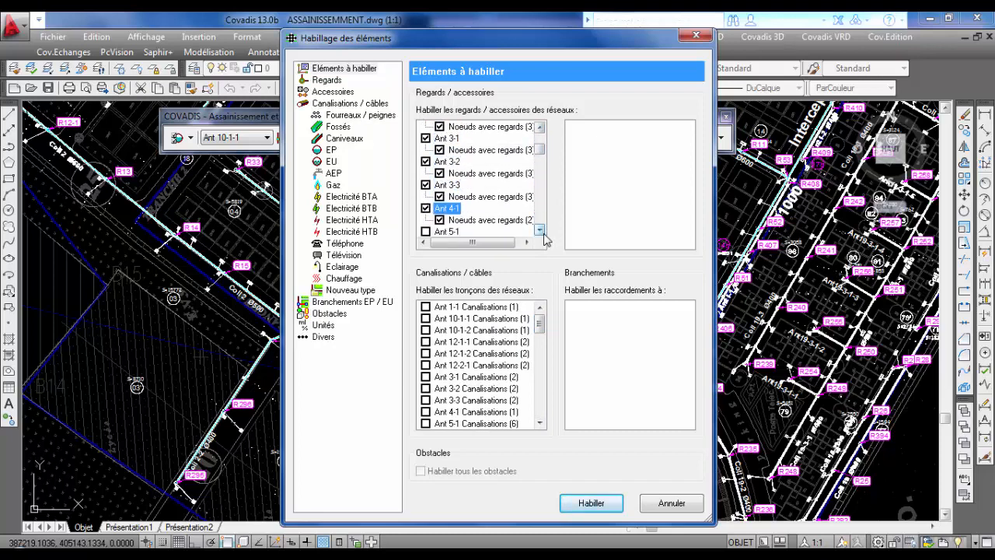
click(426, 185)
click(426, 208)
click(426, 232)
click(540, 231)
- Include the pipe sections of networks Ant 1-1 through Coll 12-2 in the elements to label
click(426, 306)
click(426, 318)
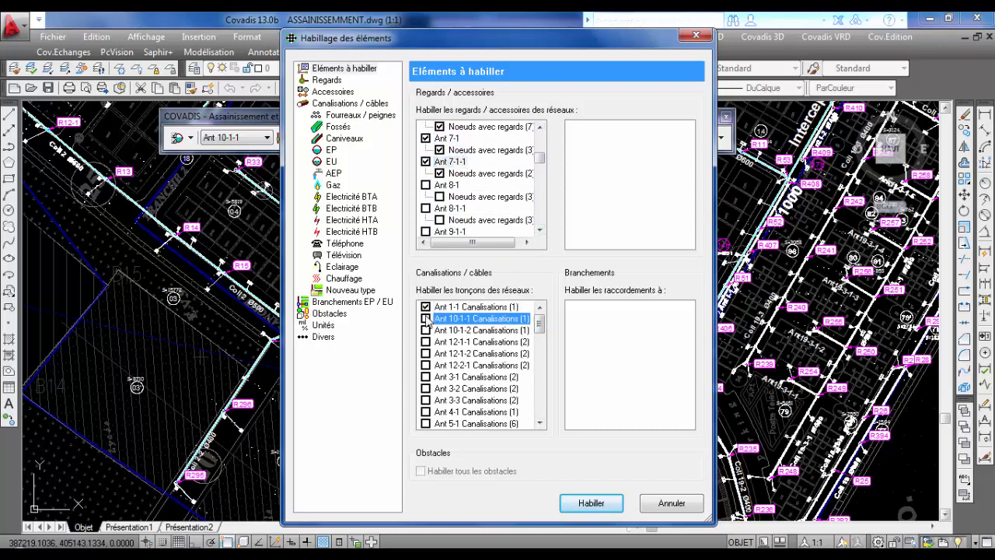
click(426, 341)
click(426, 352)
click(426, 365)
click(426, 377)
click(426, 388)
click(426, 400)
click(426, 412)
click(426, 423)
click(540, 424)
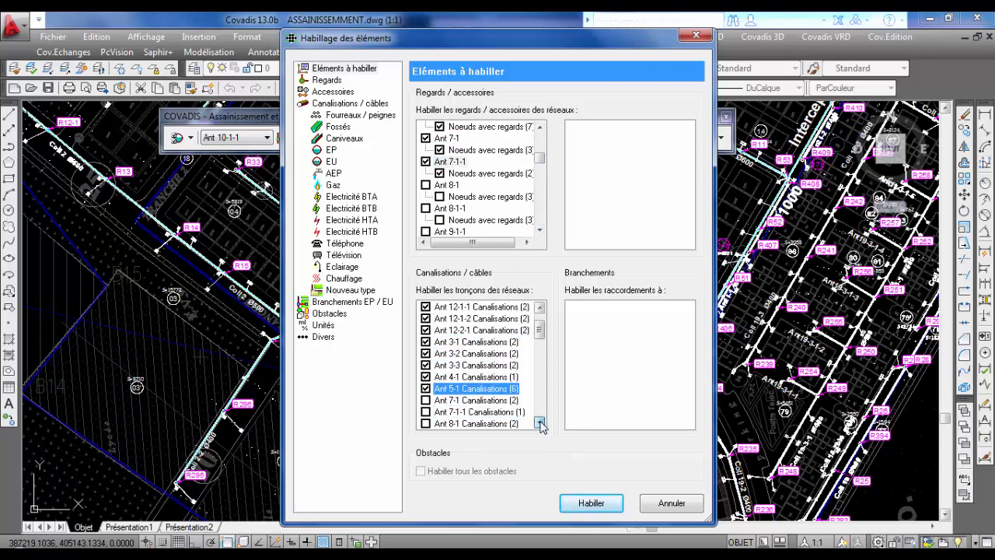
click(426, 330)
click(426, 342)
click(426, 354)
click(426, 366)
click(426, 377)
click(426, 412)
click(426, 424)
scroll(426, 419, down, 2)
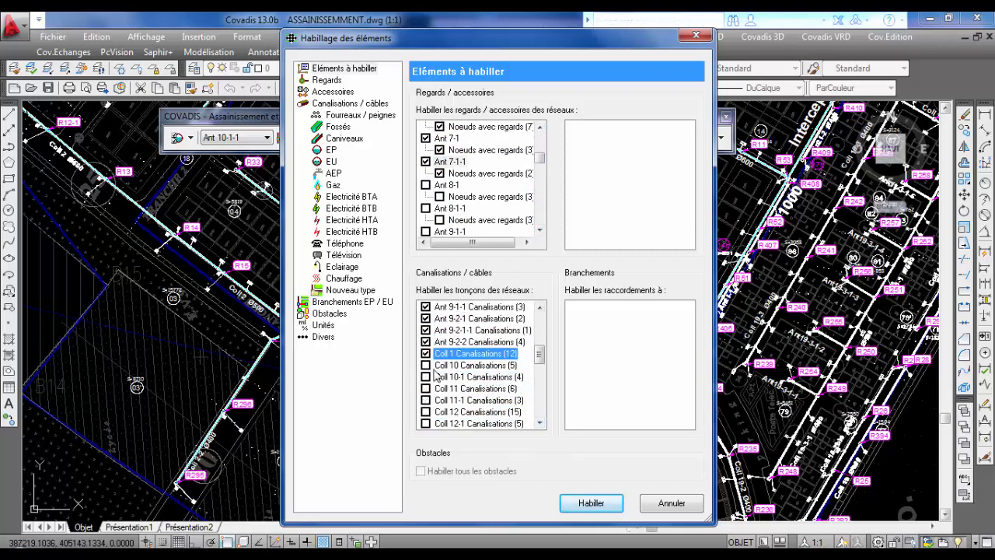
click(426, 366)
click(426, 377)
click(426, 389)
click(426, 400)
click(426, 412)
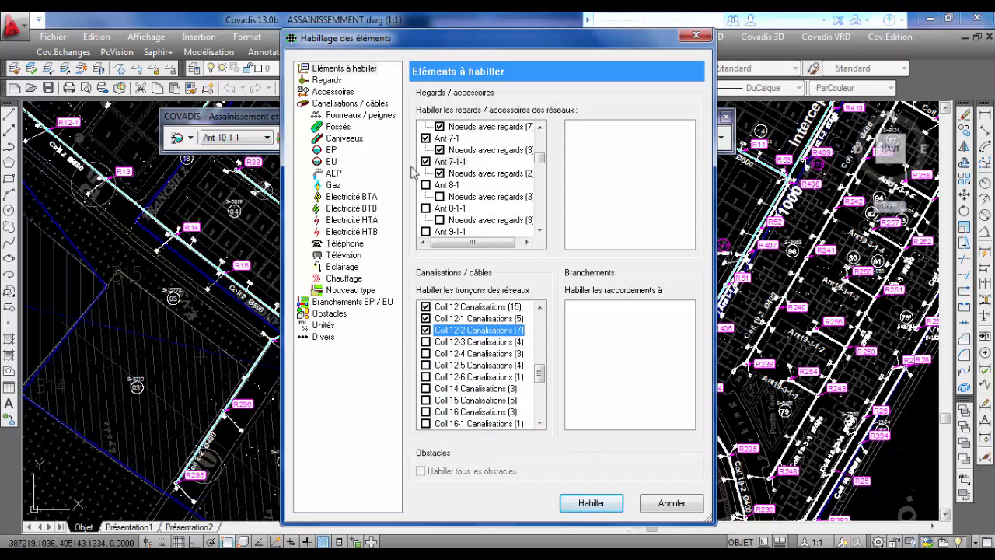
- Open the Standard Regard label model used for Regard EP manholes and make it editable
click(327, 80)
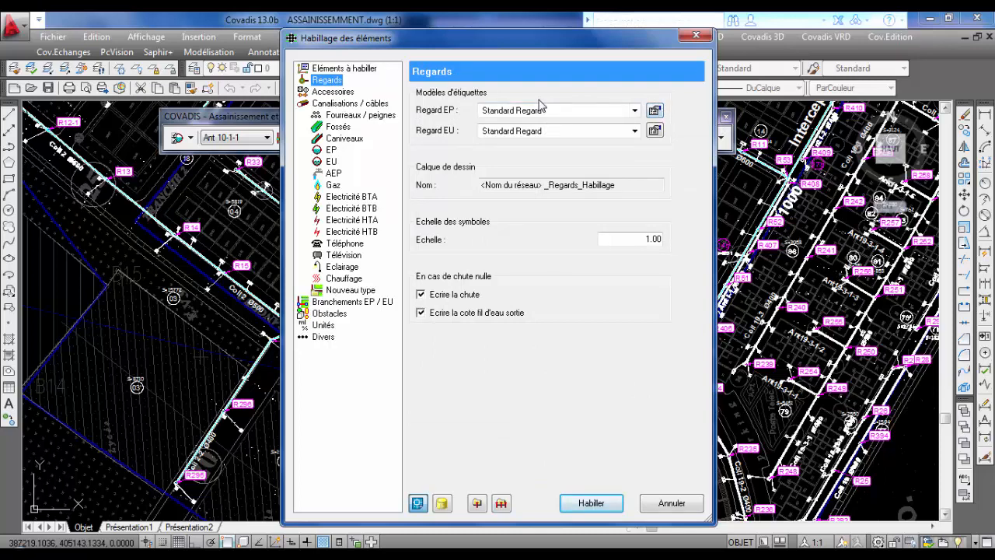
click(656, 114)
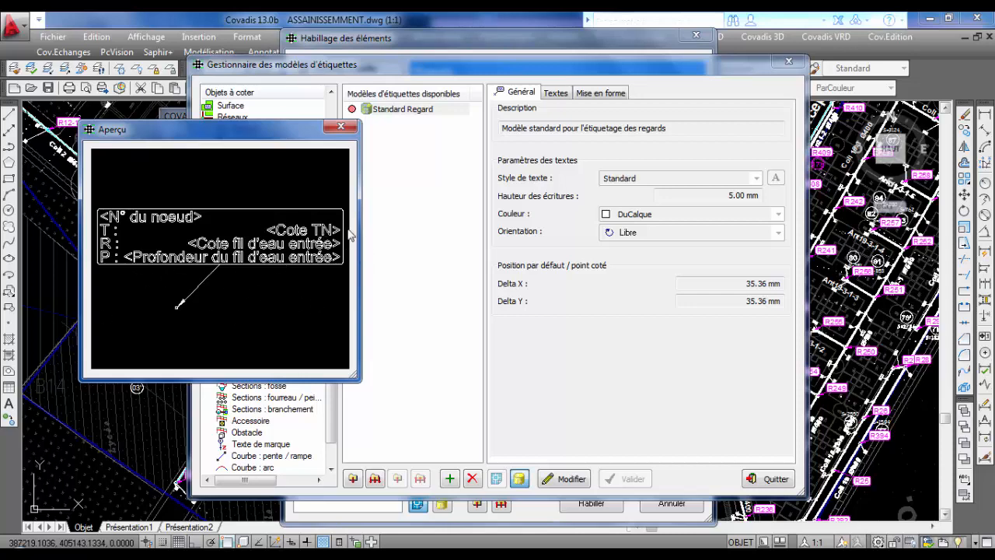
click(662, 163)
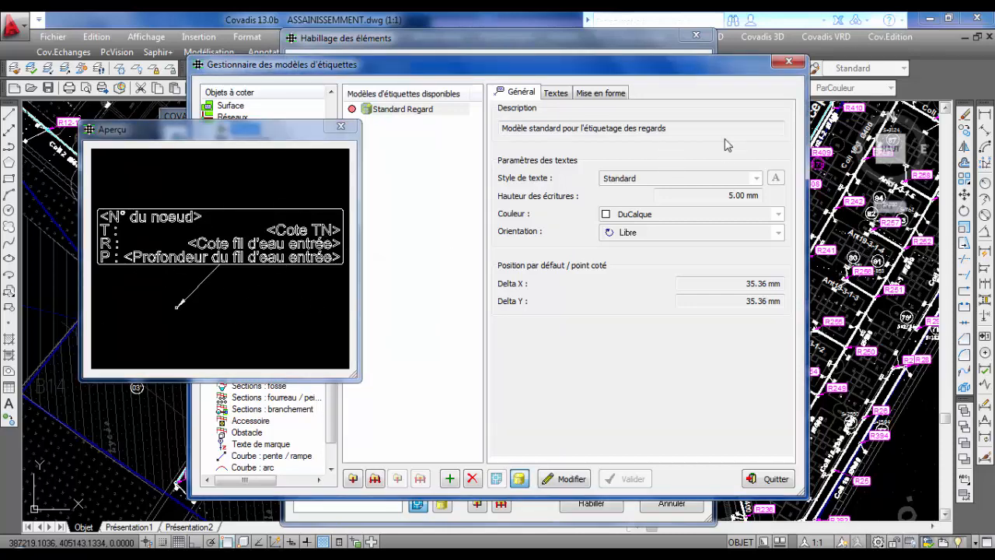
click(563, 479)
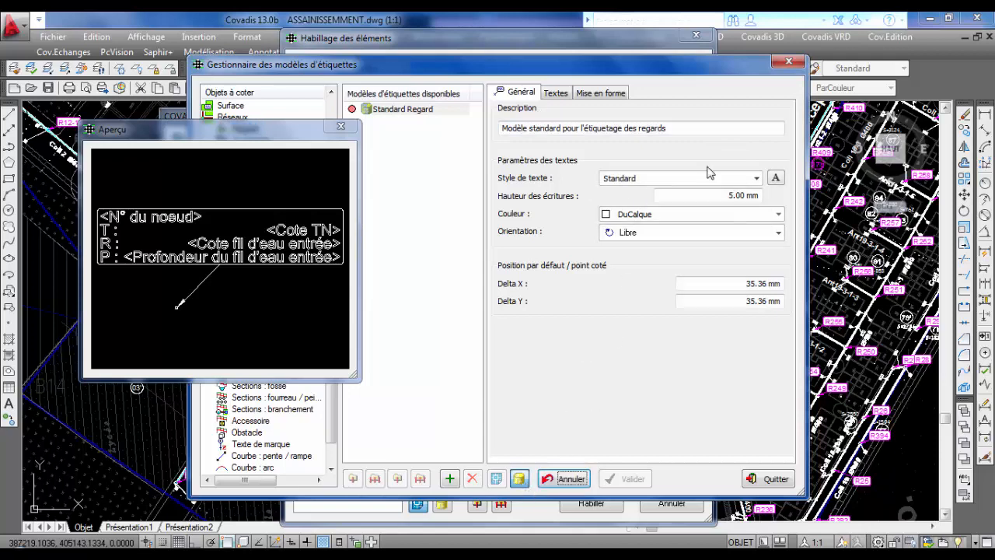
- Examine the label model's text style, text height and colour options, keeping Standard and DuCalque
click(776, 177)
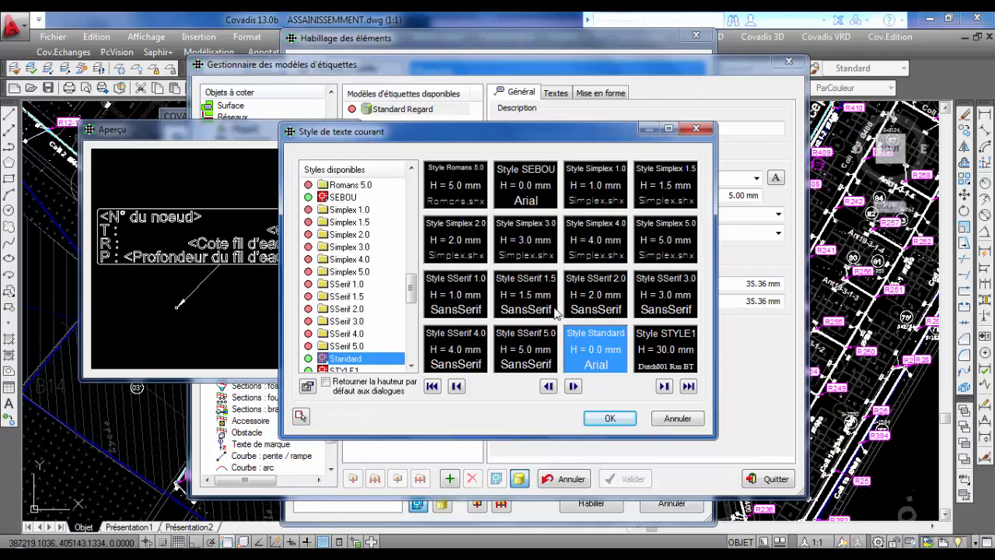
click(597, 421)
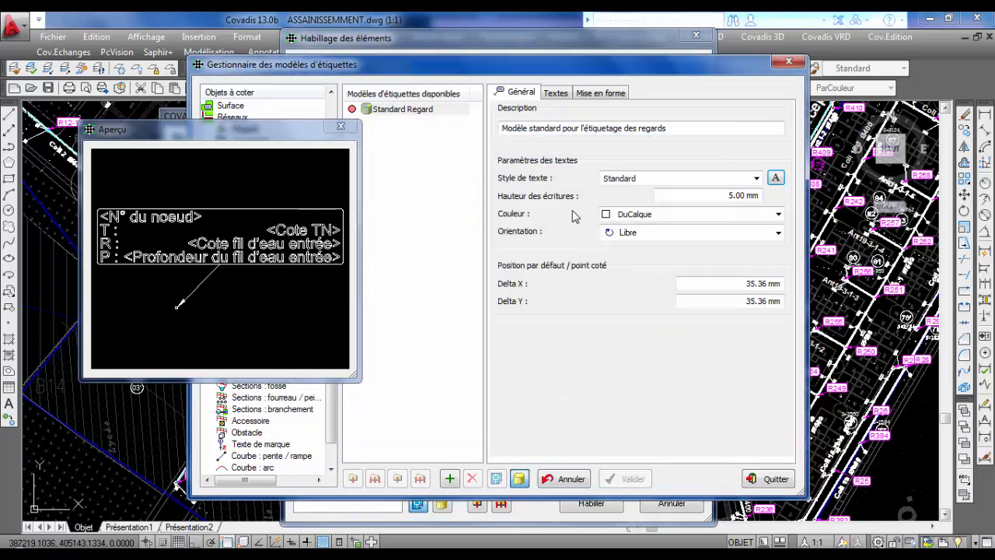
click(714, 195)
click(646, 215)
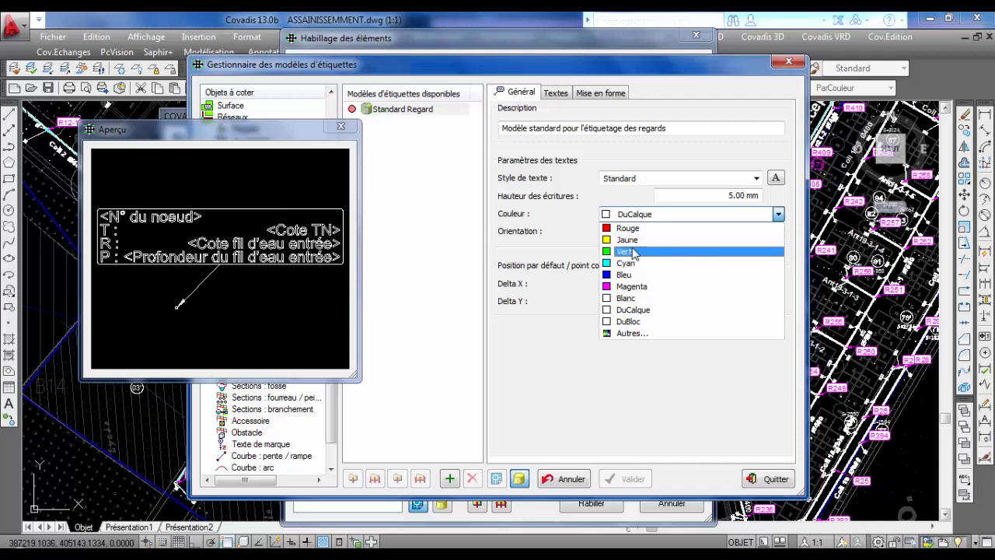
click(579, 226)
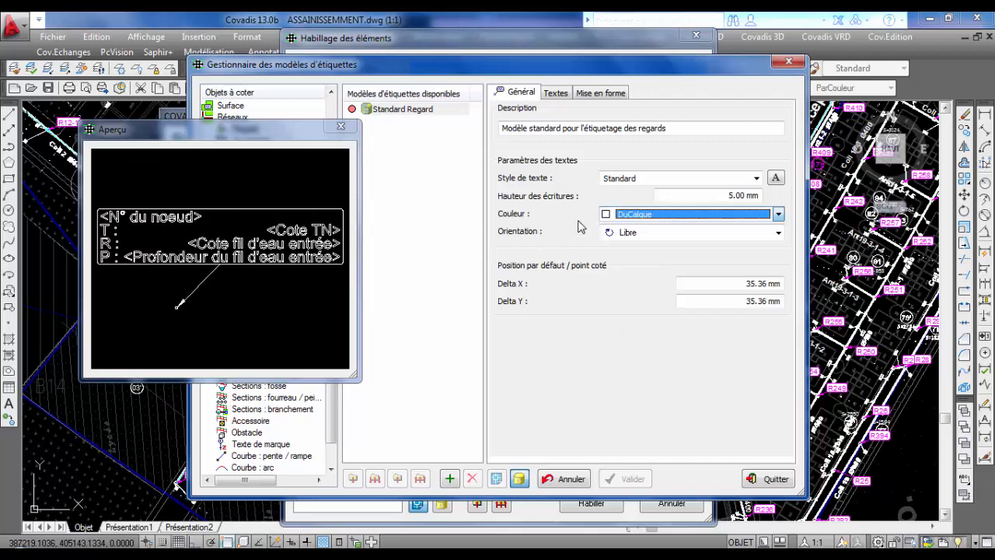
- Set the label orientation to Selon le SCU and the default position to 30 mm for both Delta X and Delta Y
click(684, 232)
click(628, 257)
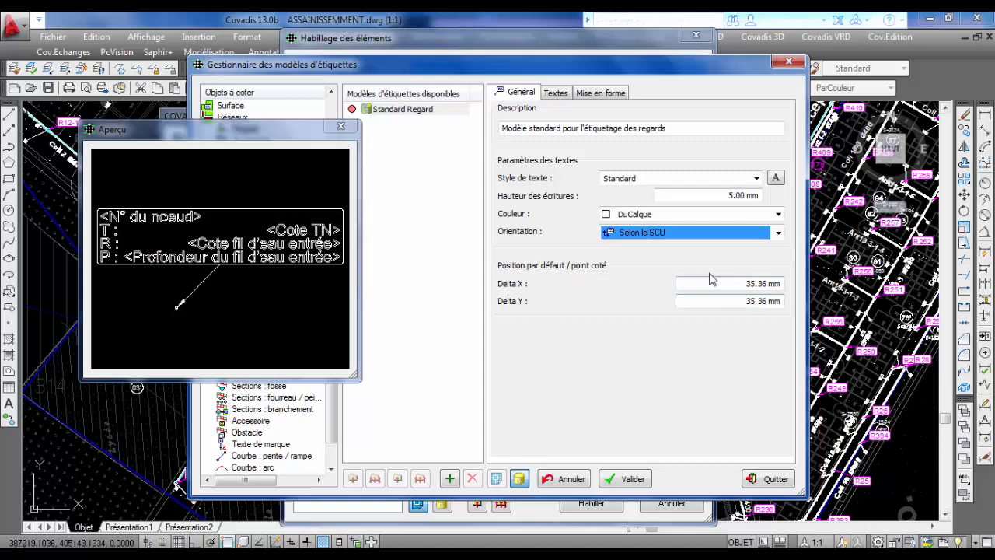
click(735, 282)
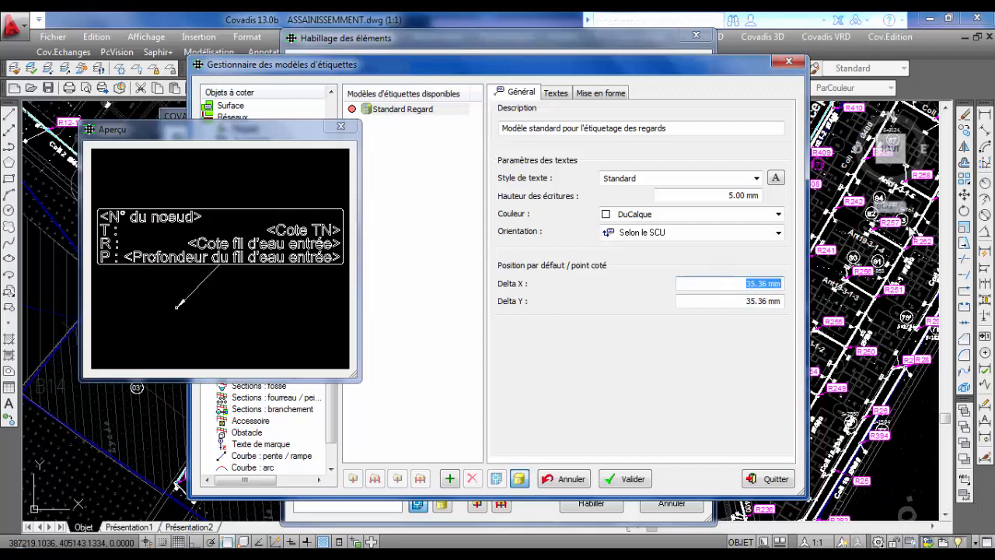
text(30)
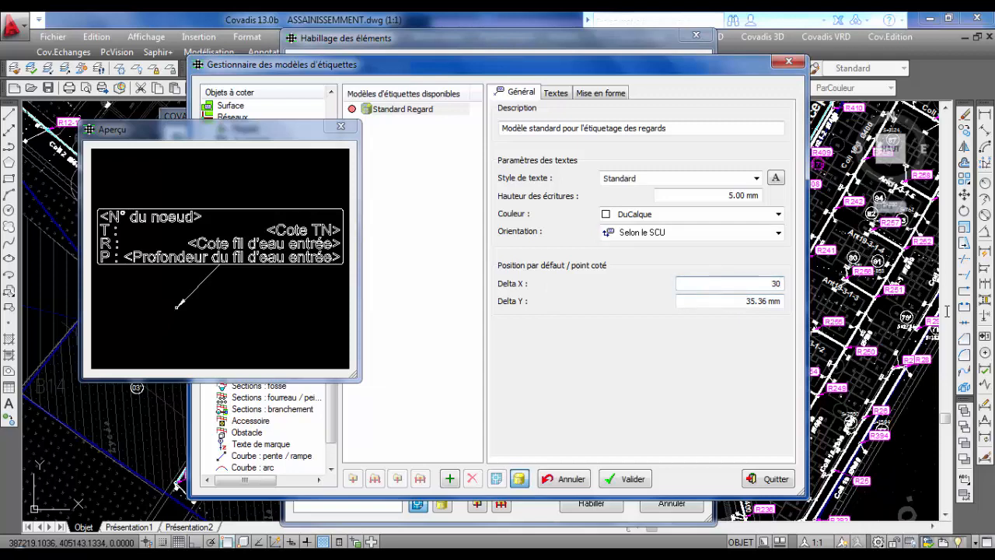
key(Tab)
text(30)
key(Tab)
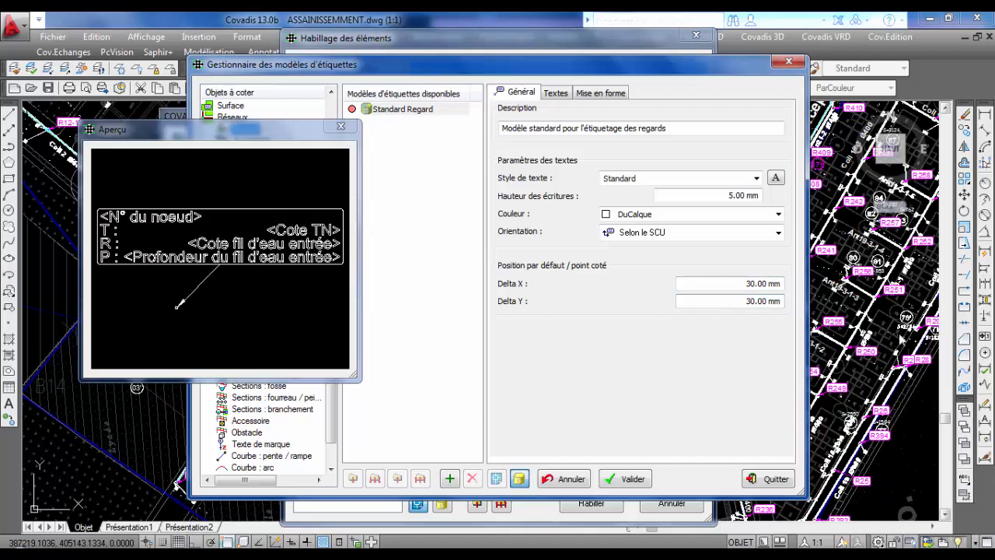
- Add a fifth line to the label's text contents and set its information to Cote tampon
click(558, 93)
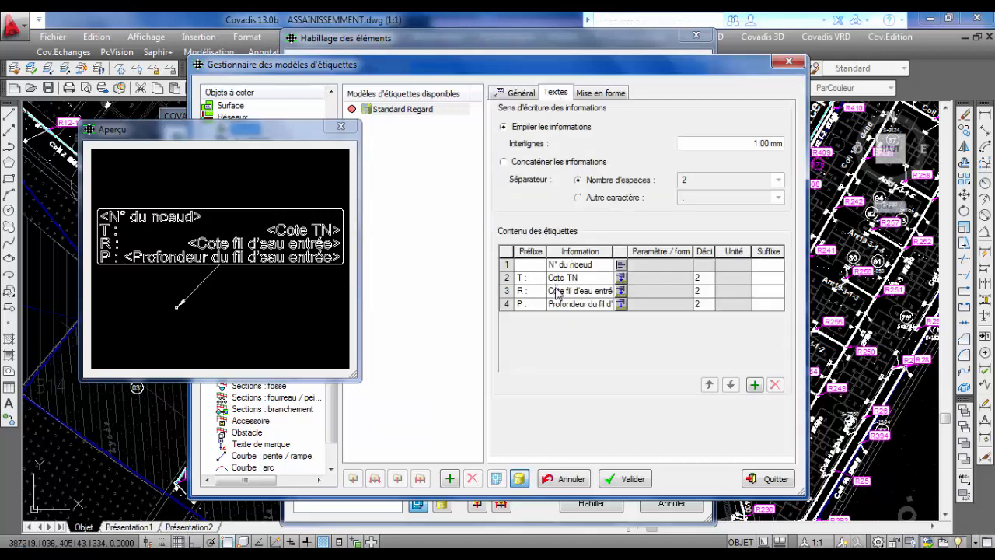
click(754, 385)
click(606, 317)
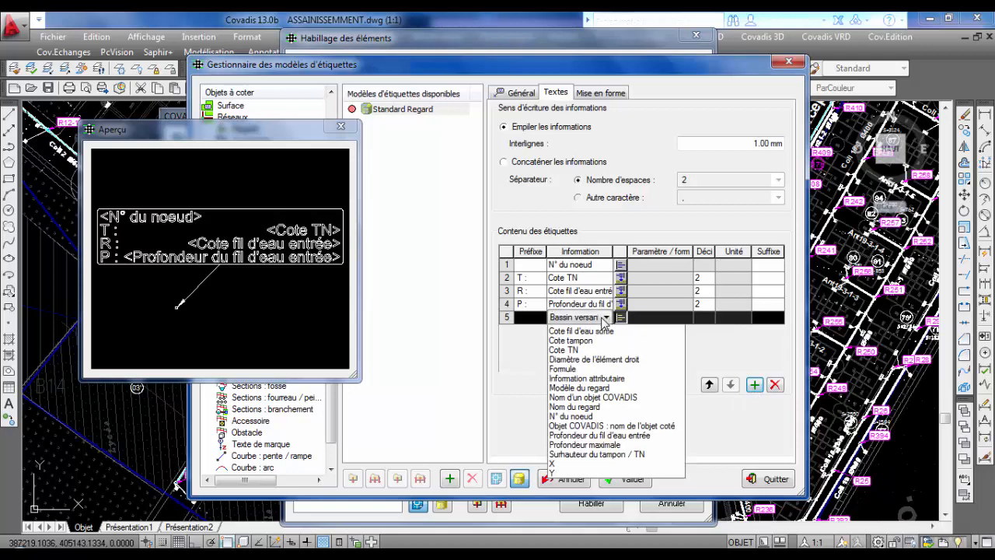
click(599, 340)
click(599, 320)
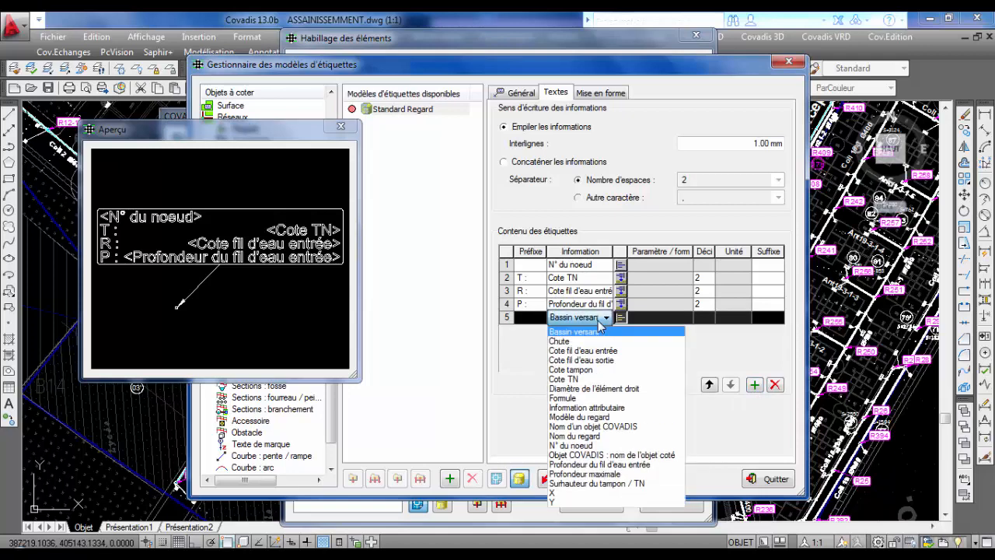
click(609, 371)
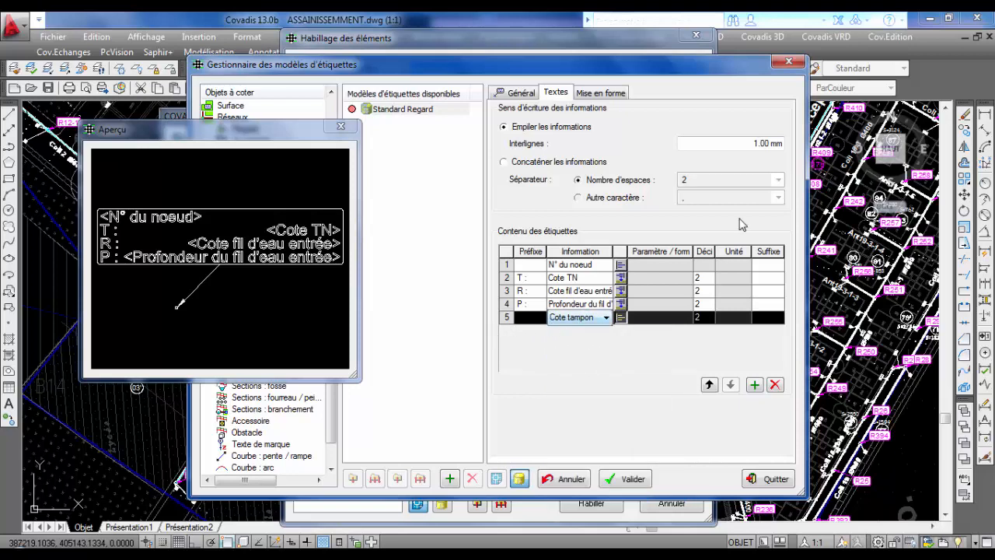
- Check the information choices for the third and fifth label lines, and delete the fifth line
click(590, 292)
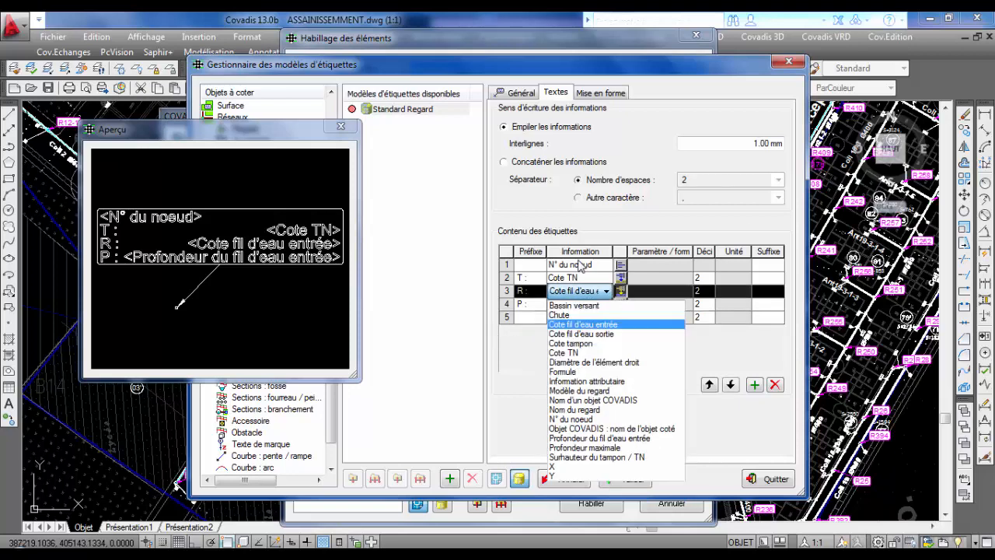
click(524, 369)
click(590, 318)
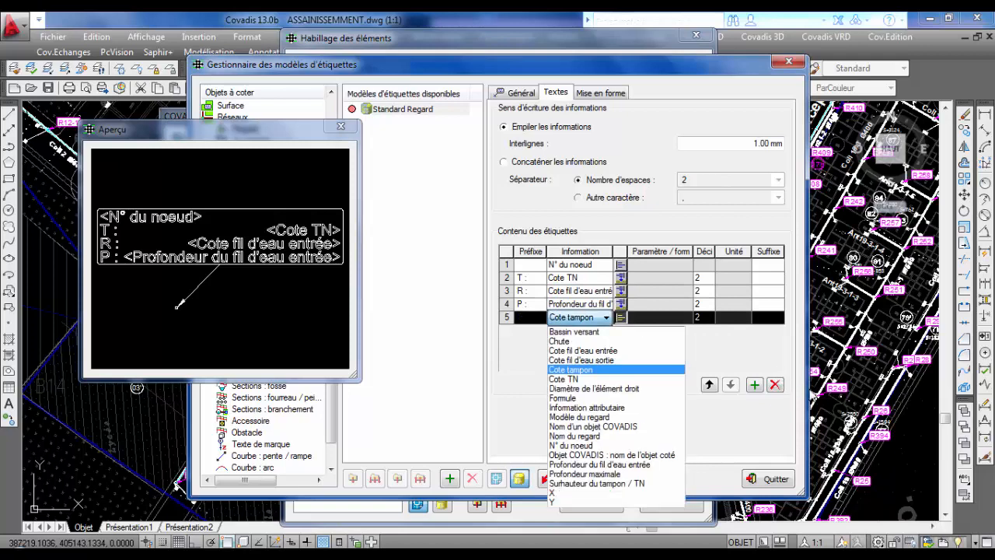
click(572, 417)
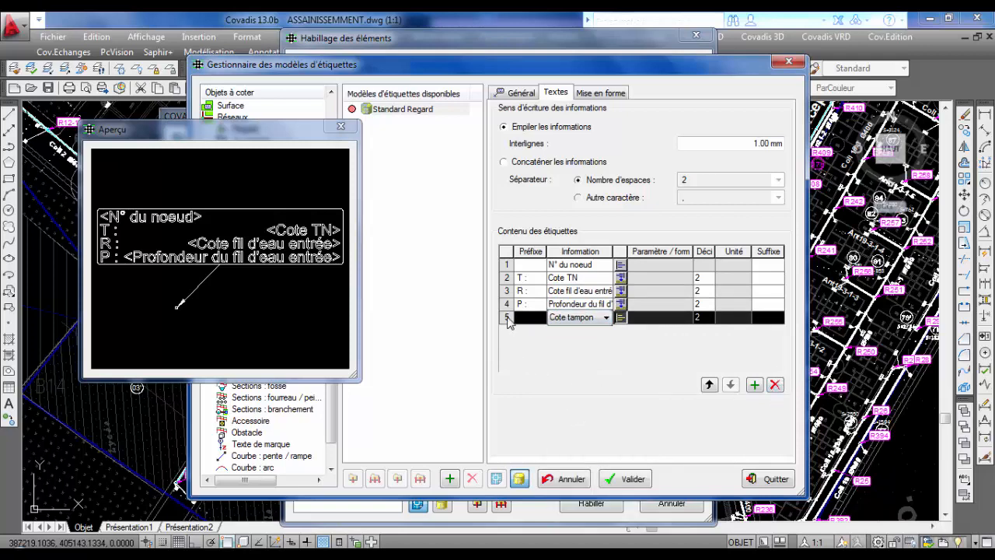
click(507, 319)
click(775, 384)
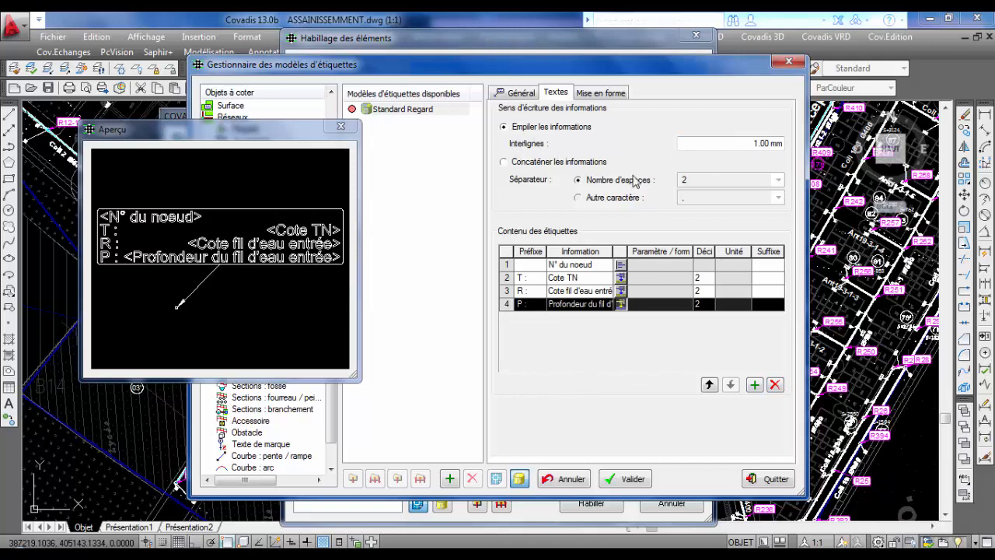
- Mask objects under the Standard Regard labels with the mask colour Jaune and validate the model
click(601, 94)
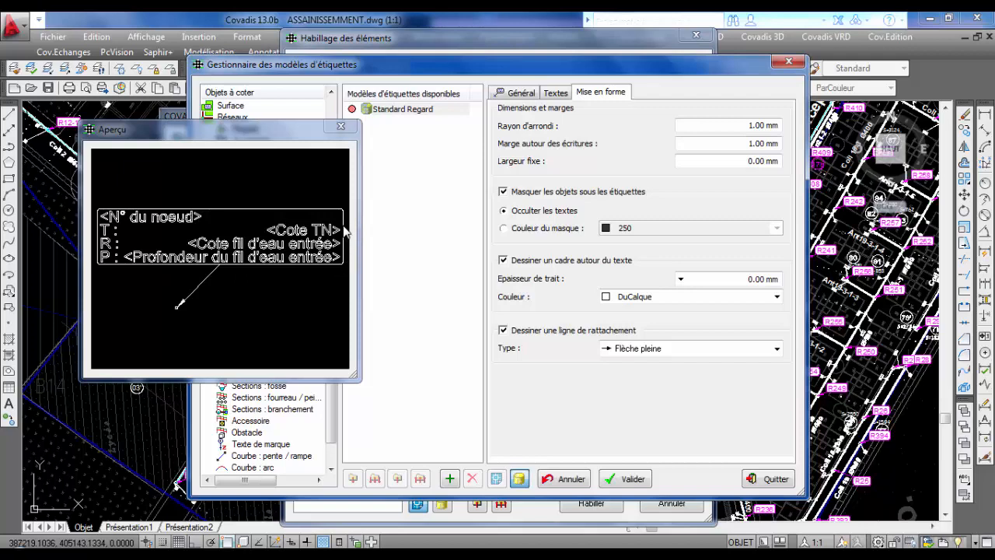
click(505, 229)
click(622, 228)
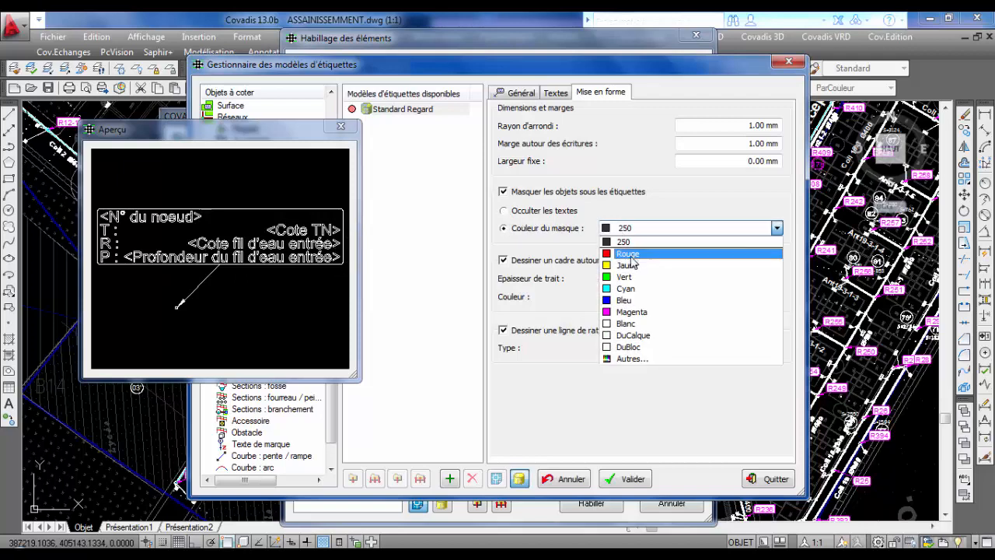
click(627, 265)
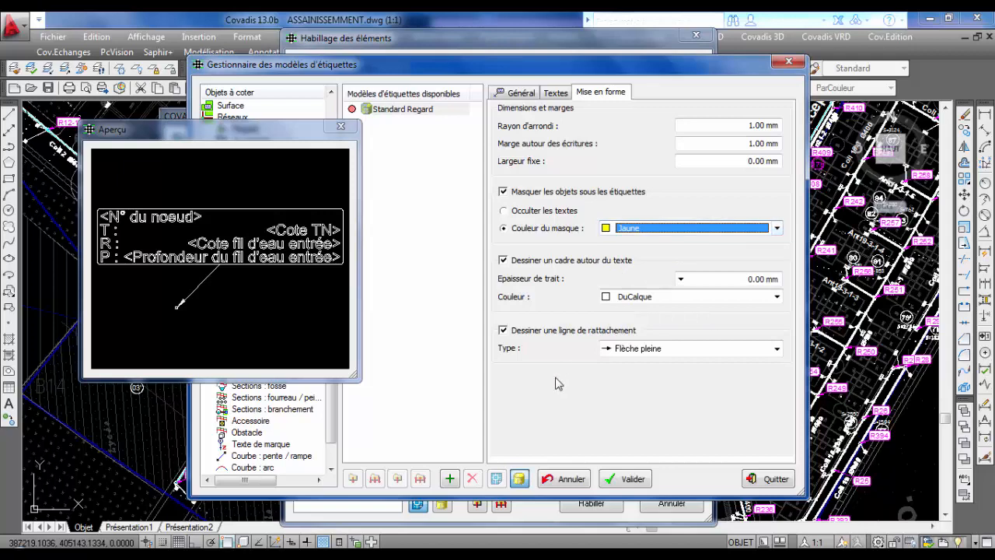
click(622, 479)
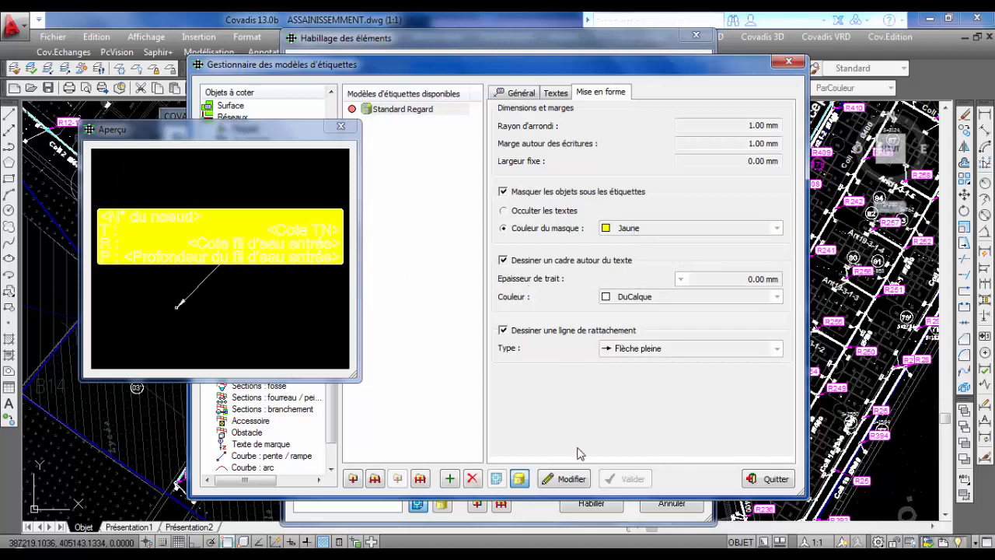
- Set the Standard Regard label's mask colour to 250, validate it, and close the label model manager
click(566, 478)
click(630, 233)
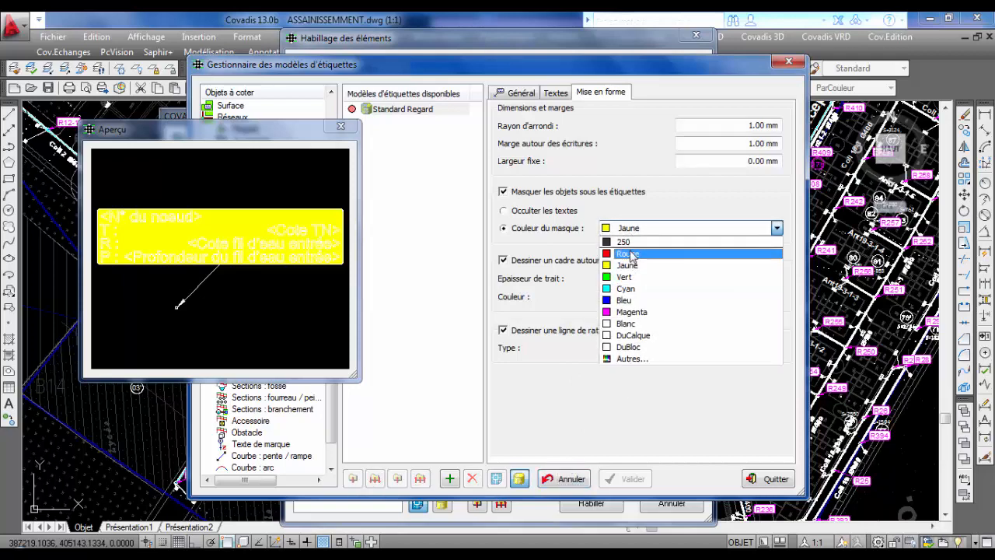
click(625, 241)
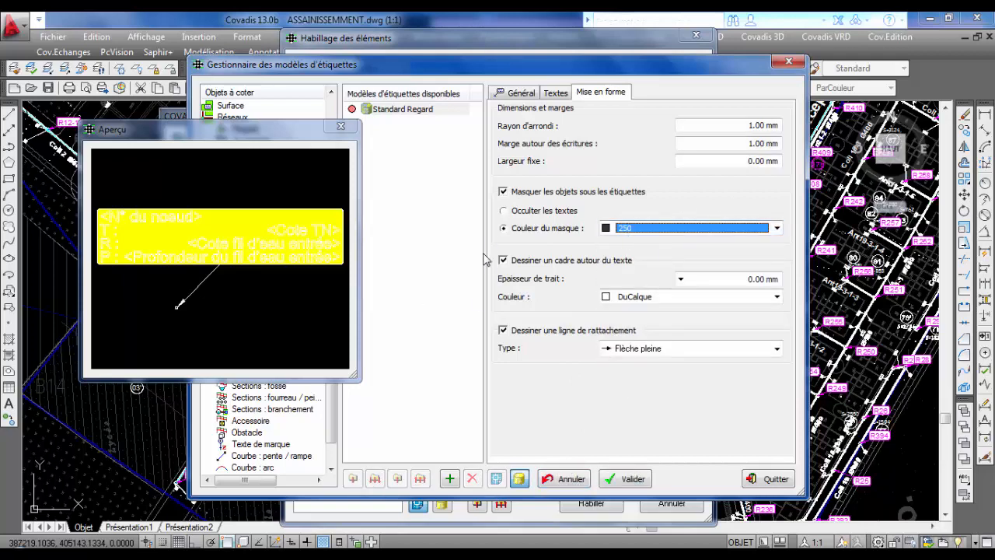
click(631, 479)
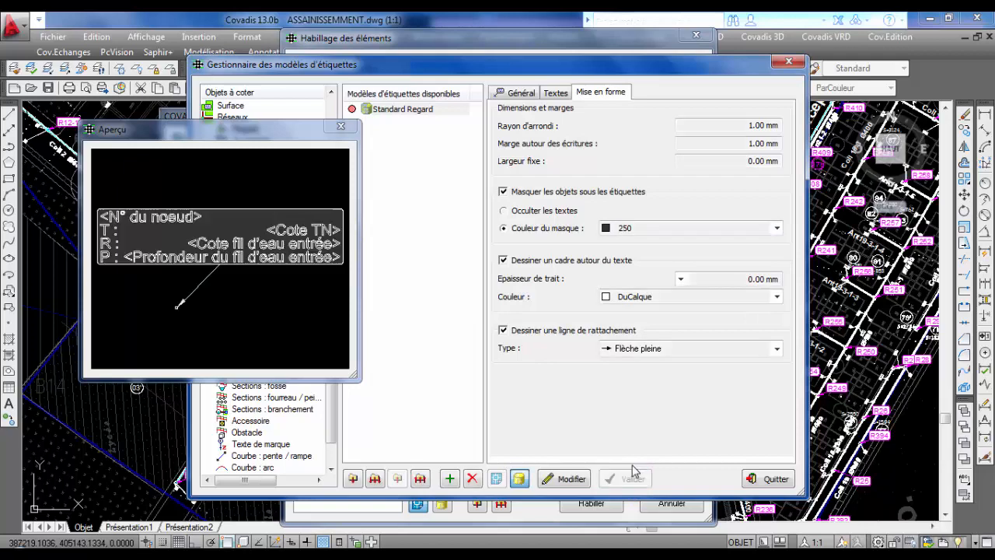
click(747, 480)
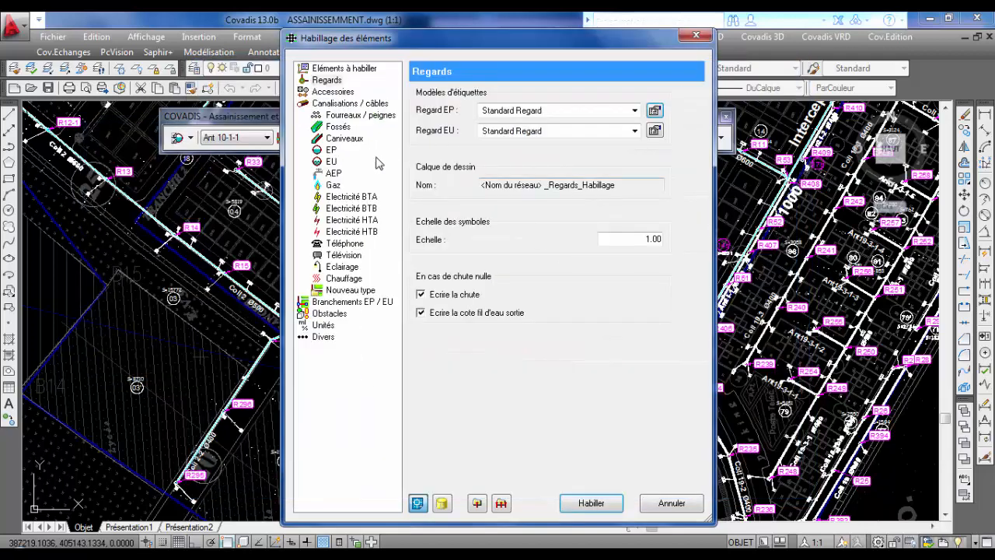
- Open the Standard Canalisation EP / EU label model of the EP pipes for editing and display its text contents
click(331, 150)
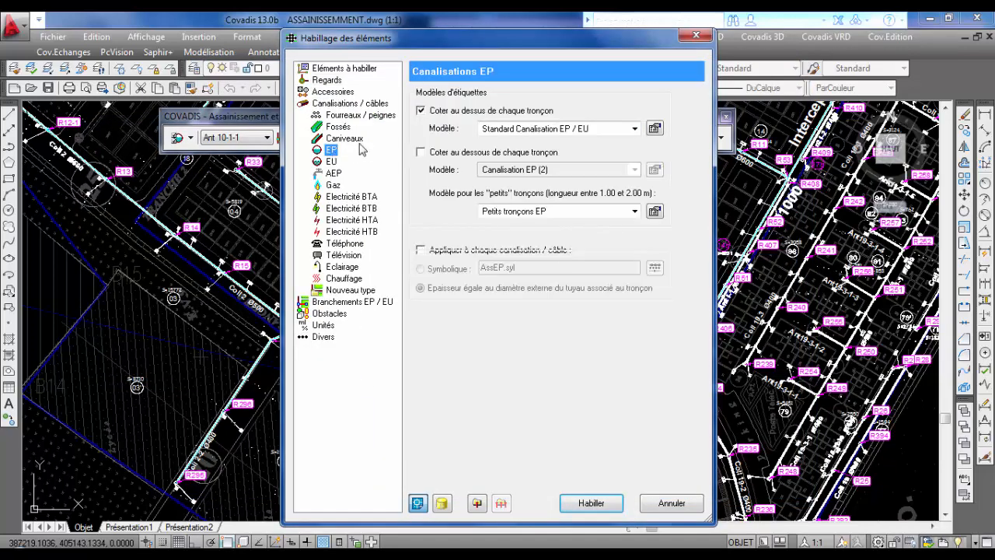
click(654, 129)
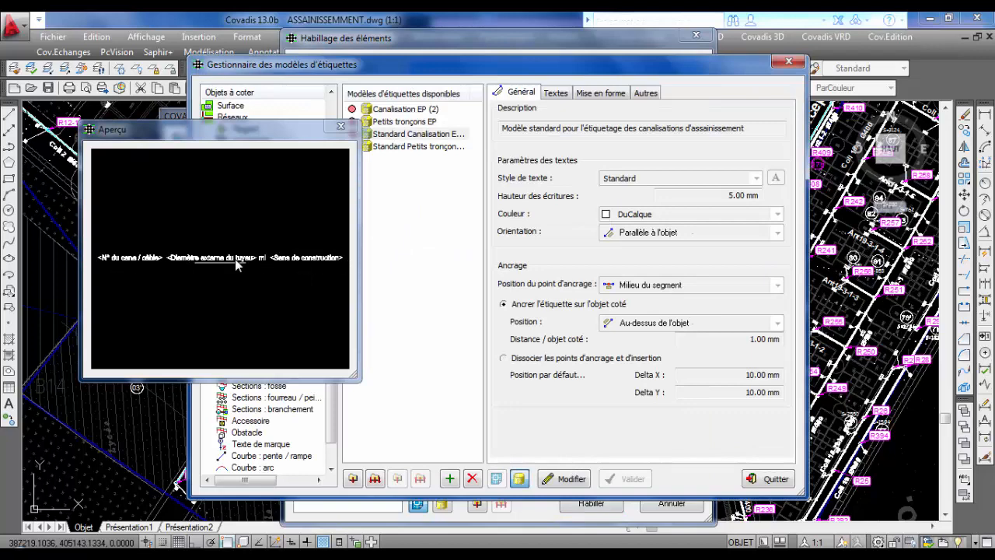
click(559, 482)
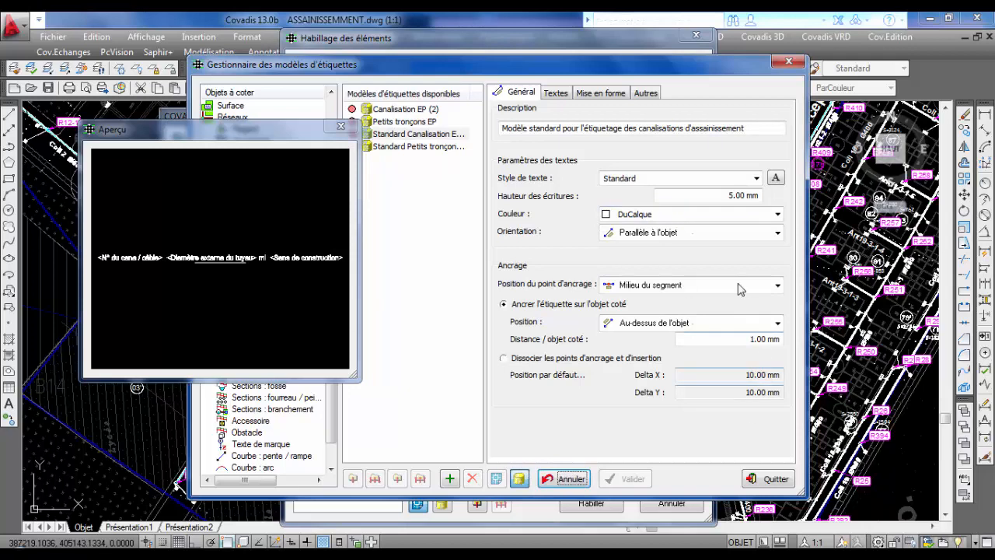
click(556, 94)
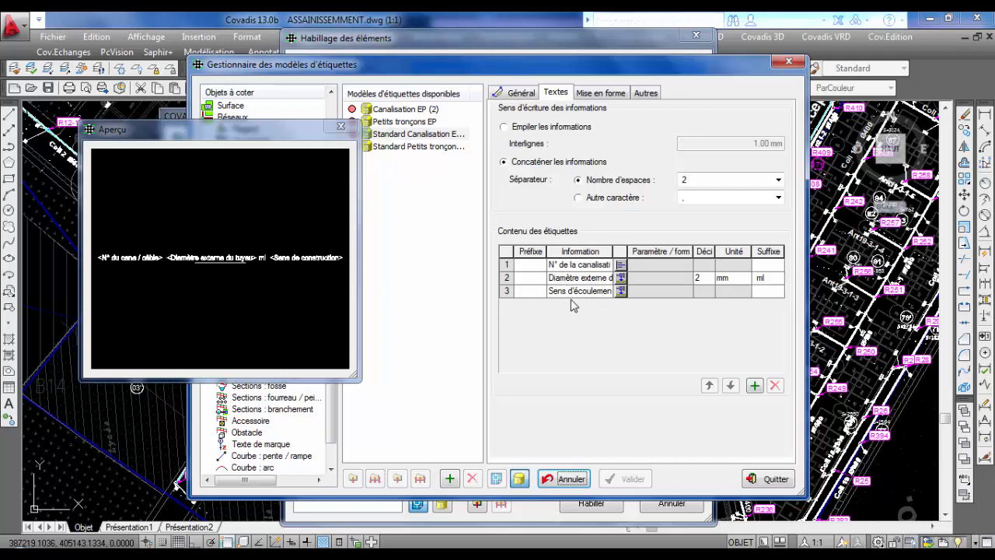
- Add two lines to the pipe label's contents, with Pente as the fourth information and Longueur 2D as the fifth
click(755, 387)
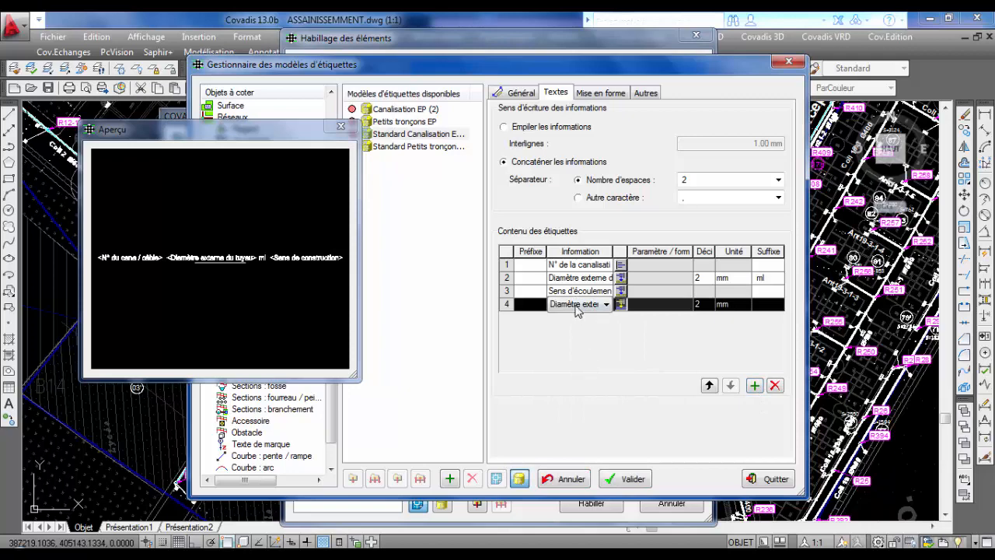
click(579, 303)
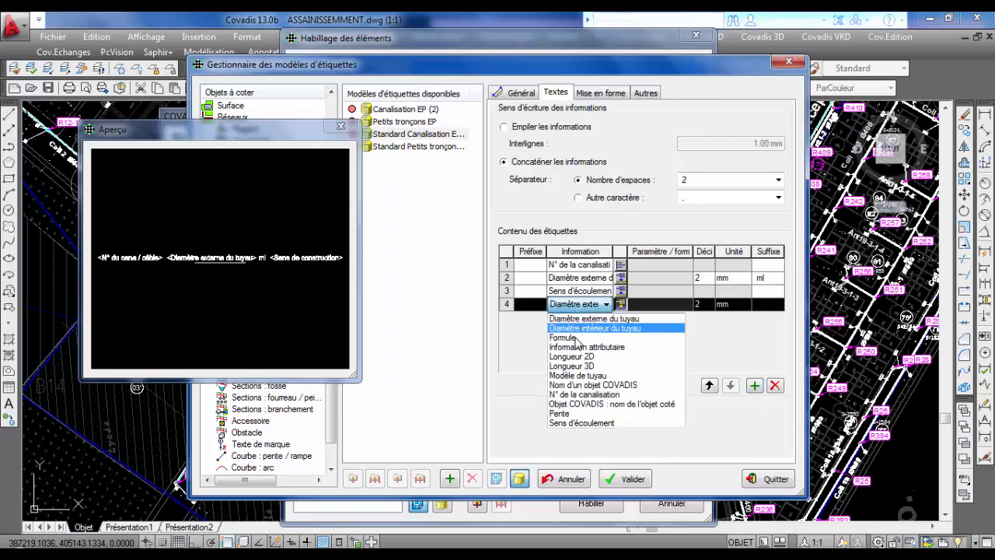
click(579, 414)
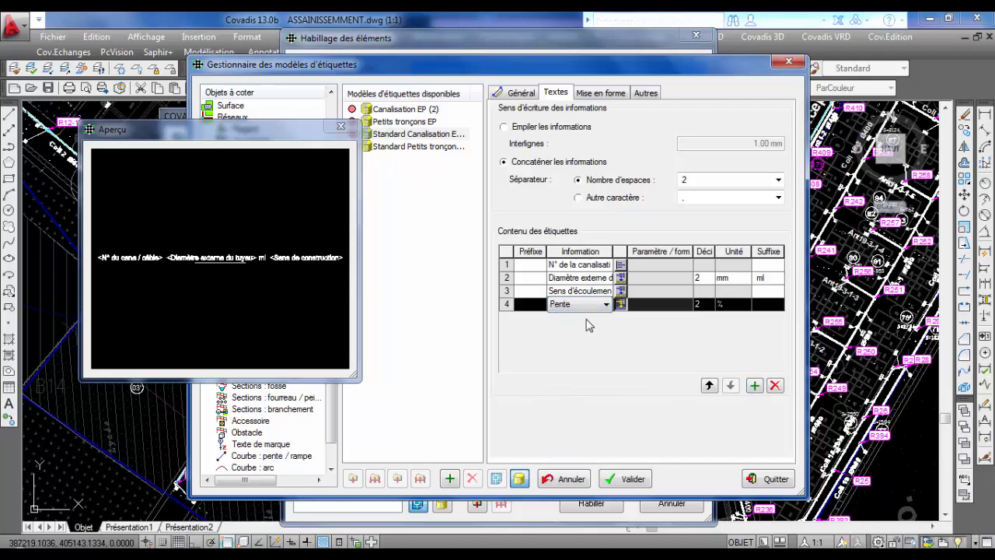
click(756, 390)
click(590, 318)
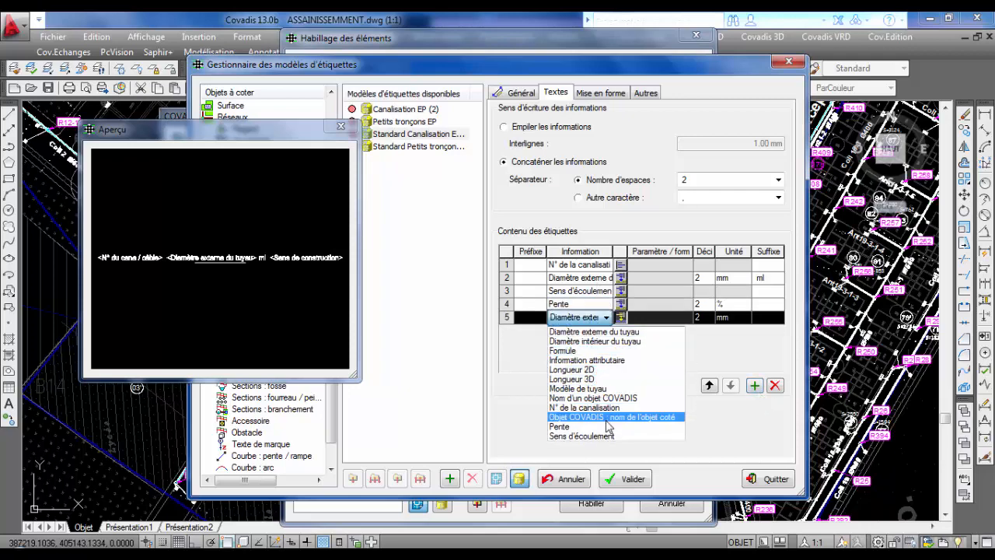
click(622, 369)
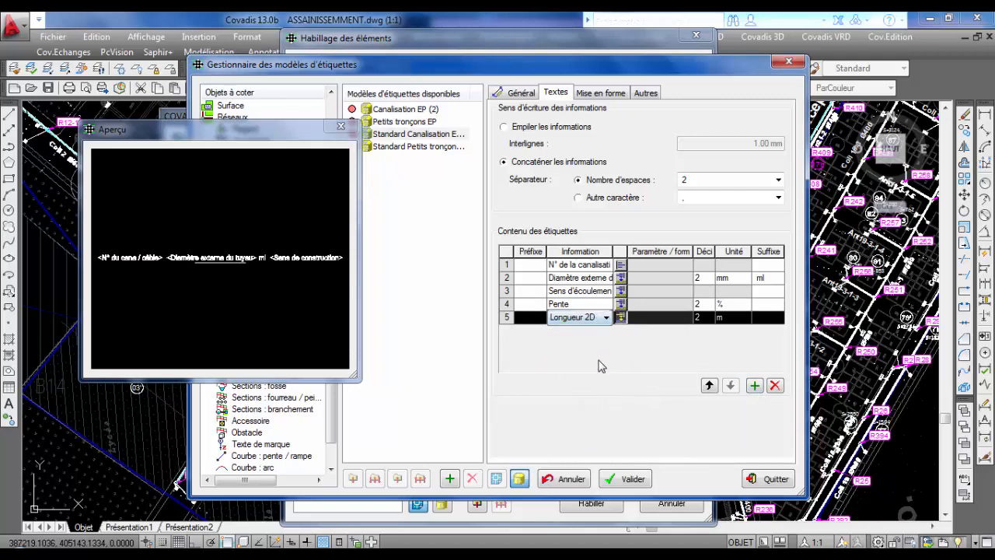
- Validate the pipe label model, close the label model manager, and apply the labelling to the network
click(650, 482)
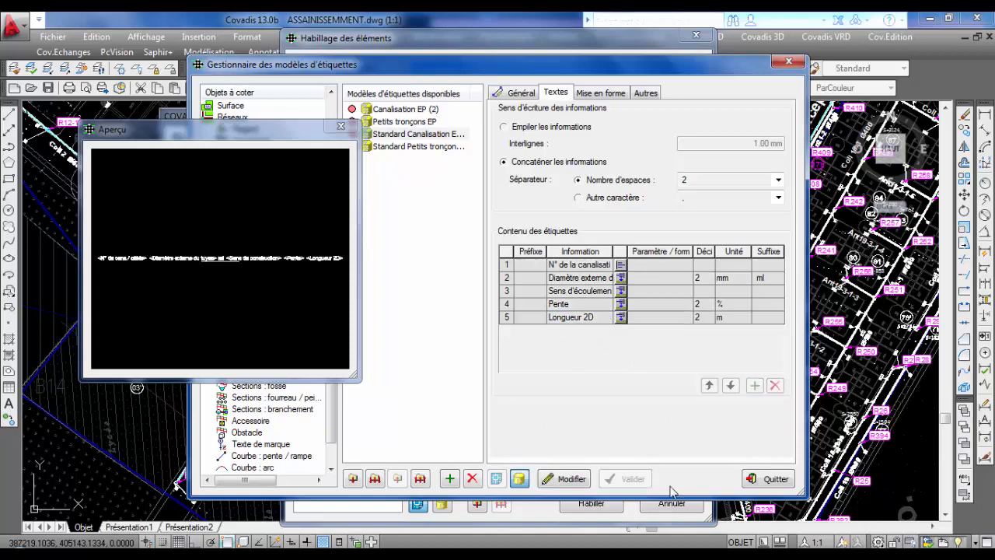
click(774, 479)
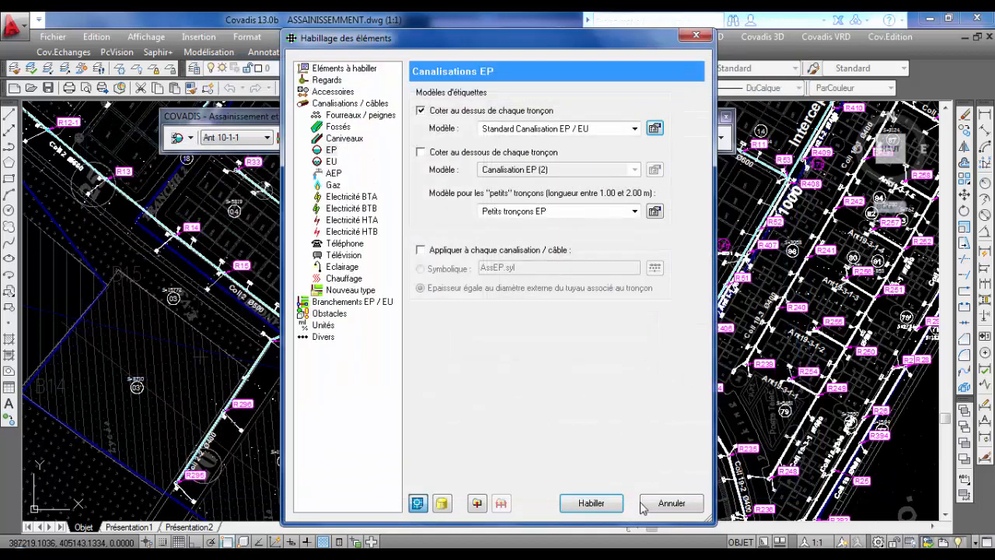
click(608, 505)
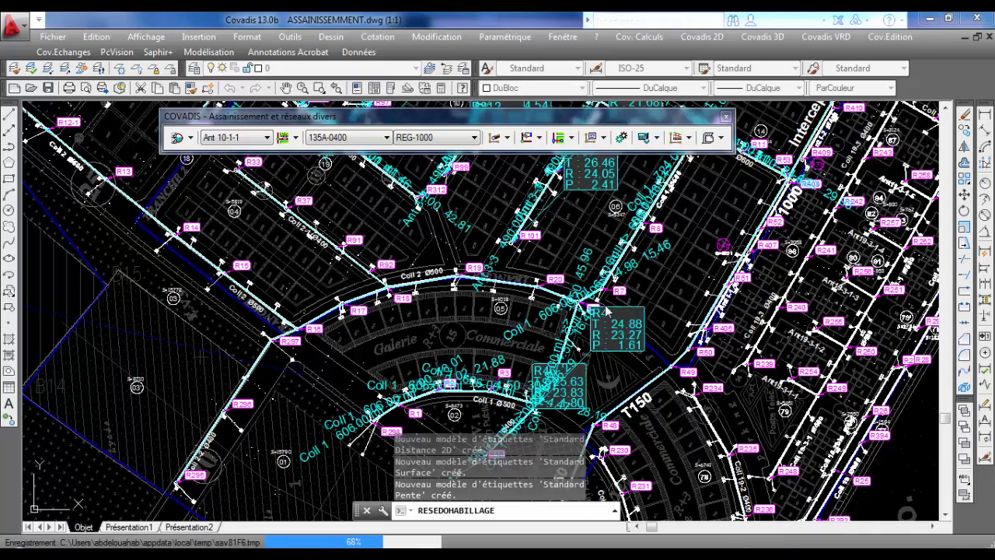
- Select the label of manhole R106 and examine its leader arrow and text up close
scroll(605, 309, up, 5)
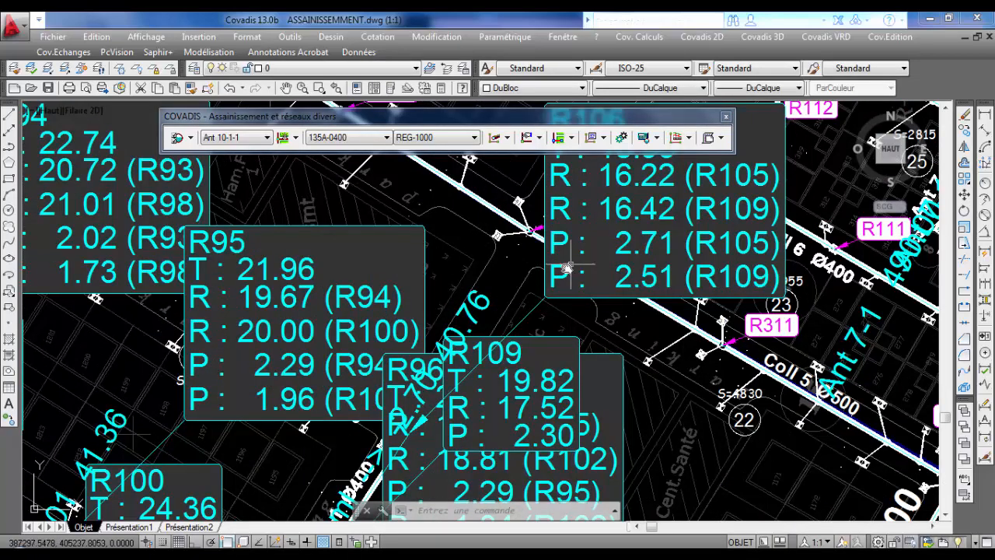
middle_drag(568, 268, 515, 359)
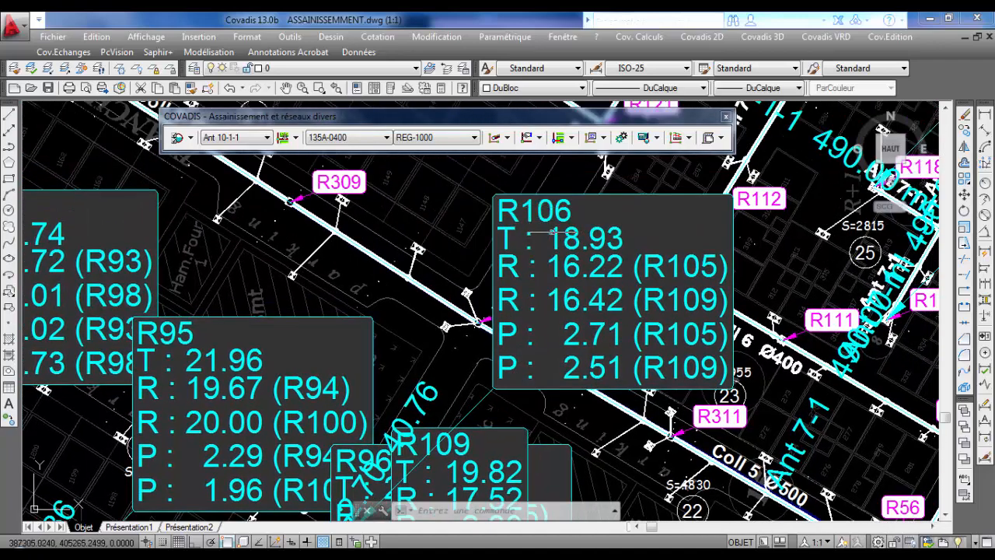
scroll(553, 232, down, 2)
click(497, 344)
scroll(453, 467, up, 2)
scroll(394, 390, up, 6)
scroll(476, 309, up, 2)
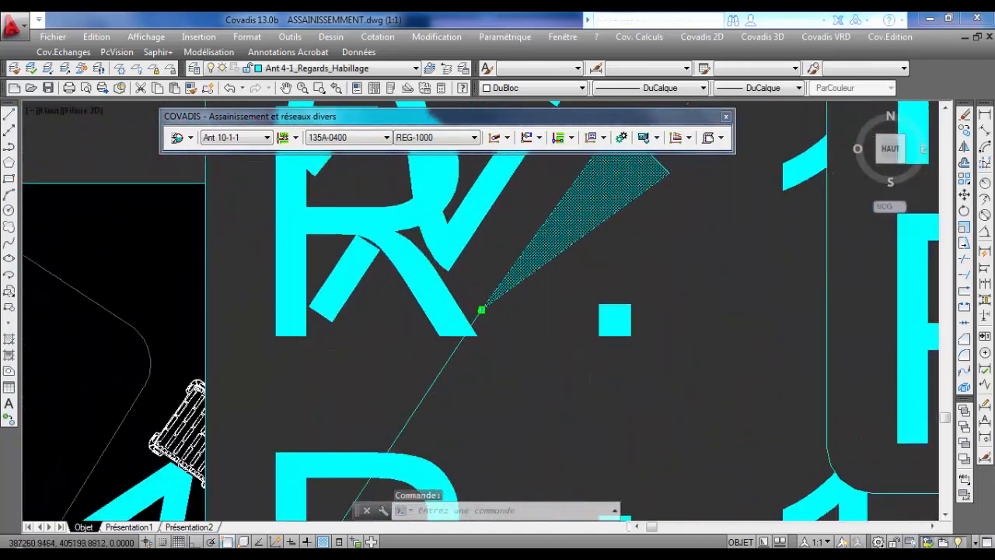
scroll(470, 295, up, 6)
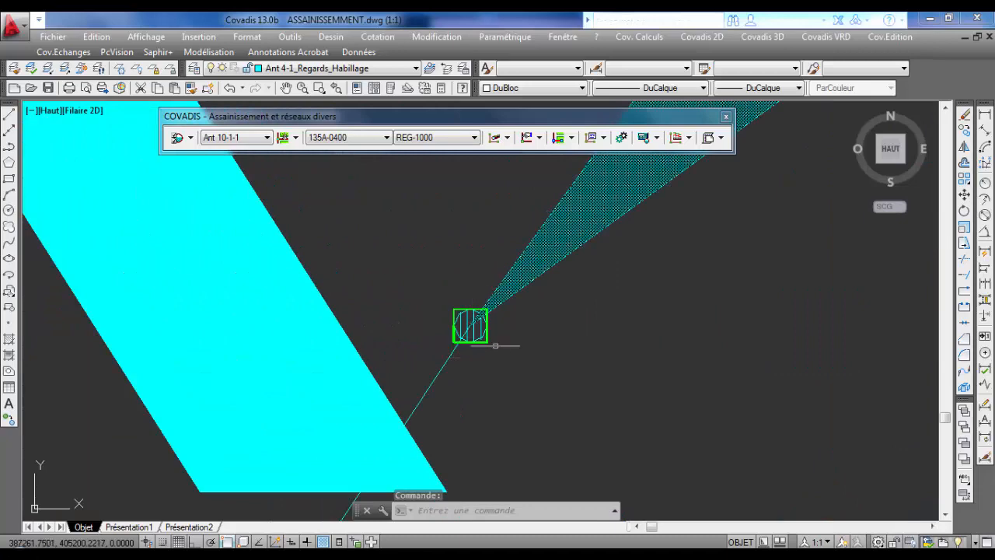
scroll(462, 325, down, 3)
scroll(436, 325, down, 5)
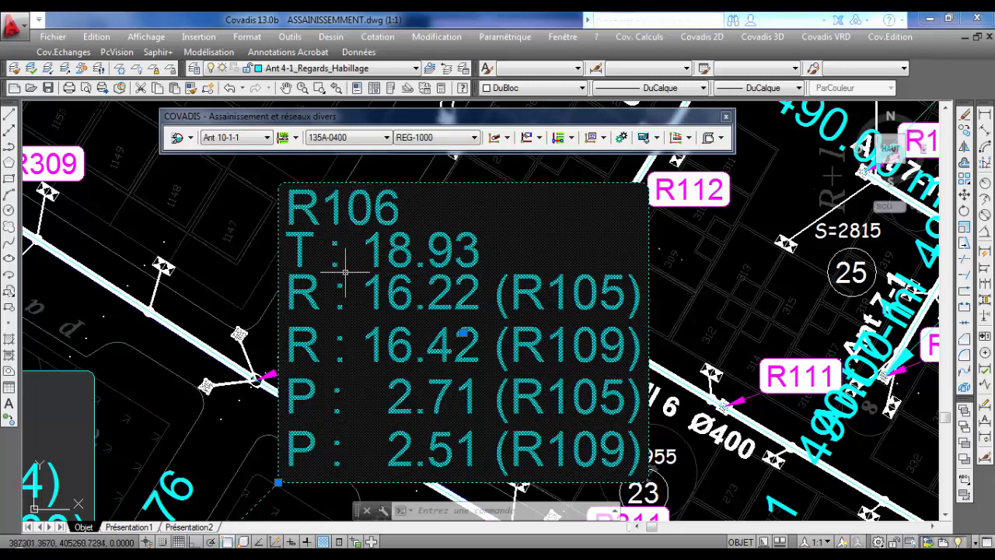
- Read the R and P lines of the R106 label, follow its leader to the manhole, and clear the selection
middle_drag(424, 274, 440, 213)
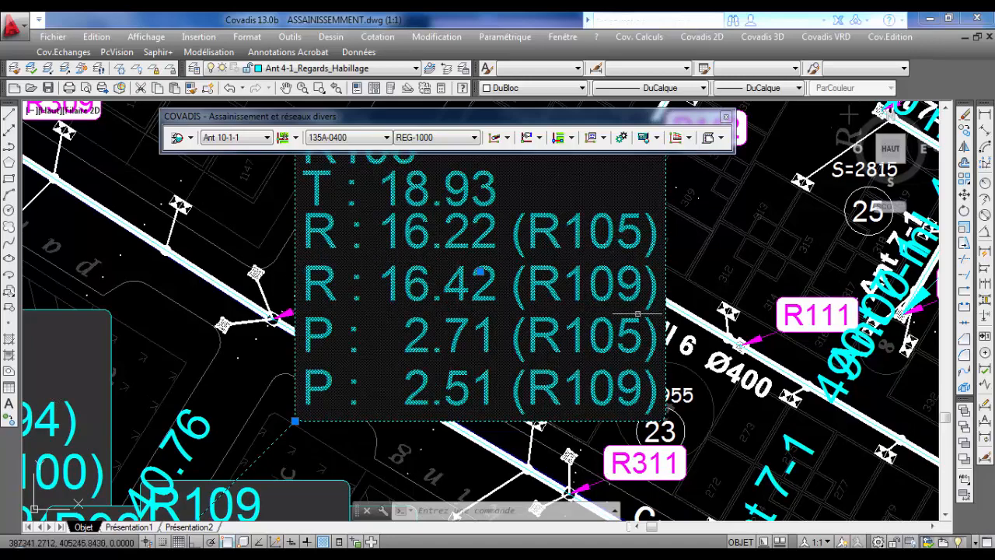
middle_drag(553, 286, 579, 222)
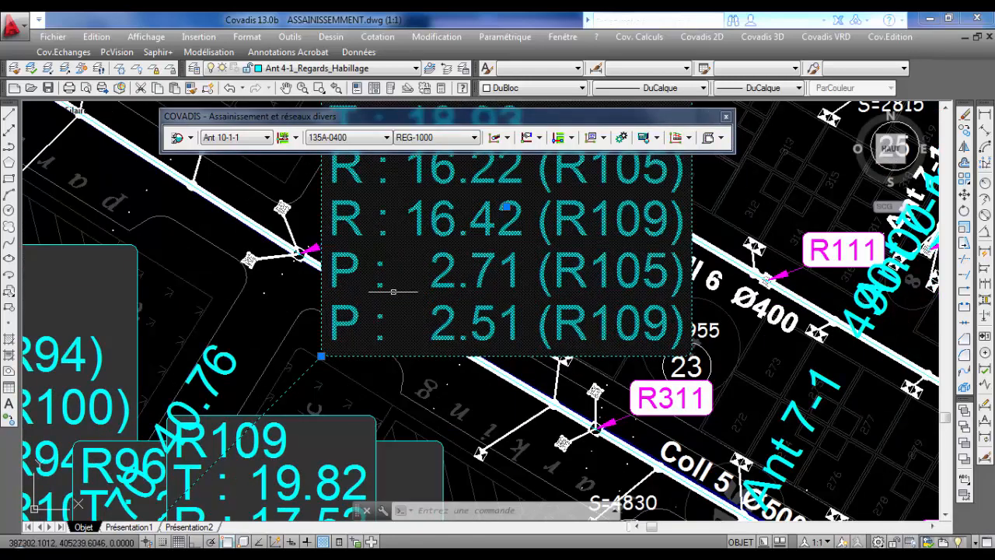
mouse_move(393, 292)
middle_down()
mouse_move(395, 318)
mouse_move(487, 121)
middle_up()
scroll(478, 289, down, 2)
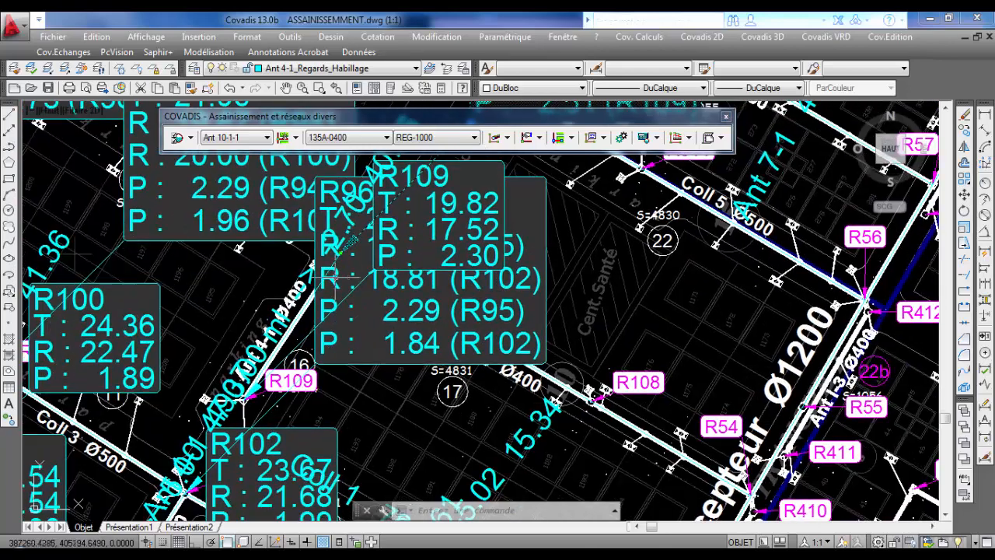
scroll(331, 261, up, 4)
key(Escape)
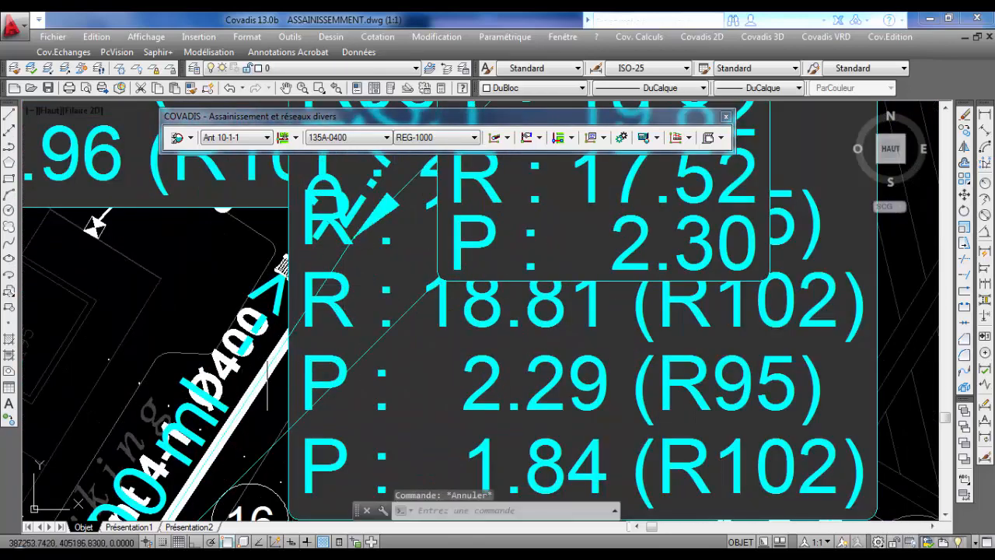
- Select the pipes meeting at the manhole between R109 and R108 to check its incoming pipes, and clear the selection
click(267, 383)
scroll(265, 323, down, 4)
middle_drag(474, 401, 464, 323)
scroll(464, 324, up, 2)
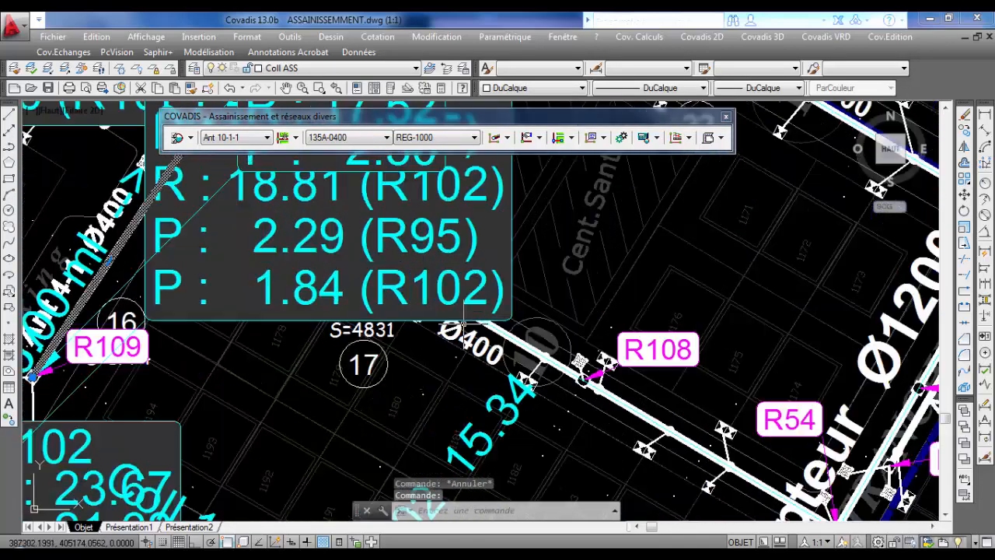
scroll(464, 321, up, 2)
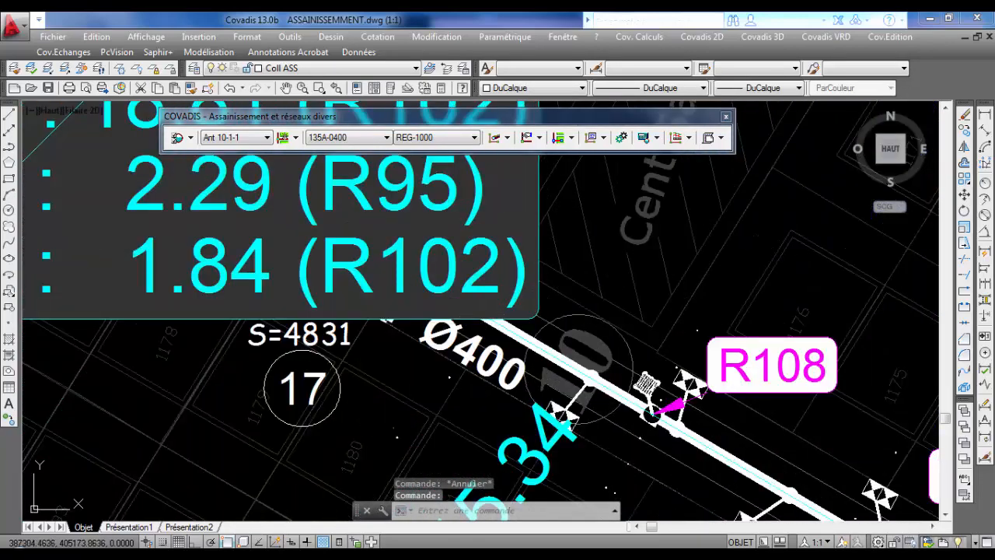
click(493, 330)
scroll(482, 338, down, 4)
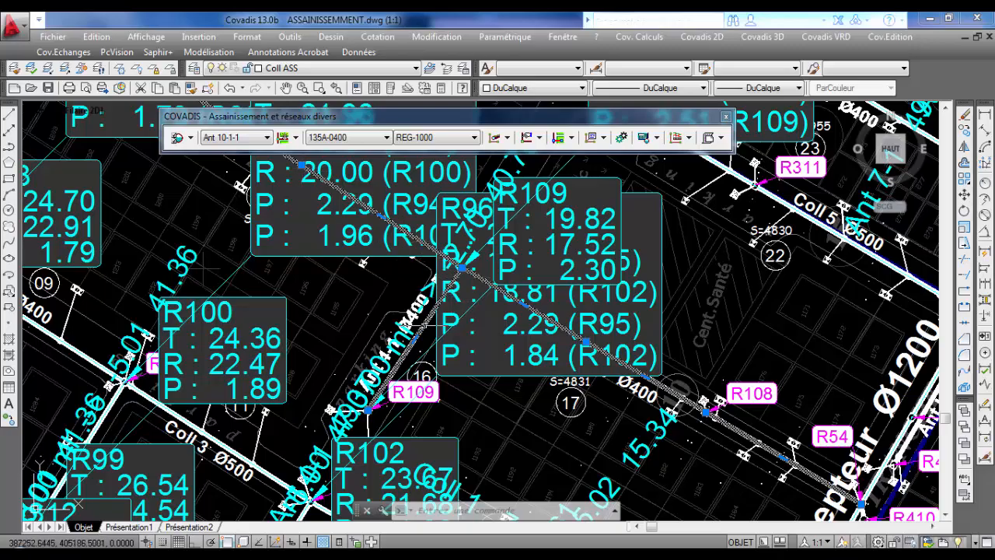
key(Escape)
- Inspect the pipe labels elsewhere in the network and select the Coll 12 pipe label near manhole R348
scroll(462, 266, down, 6)
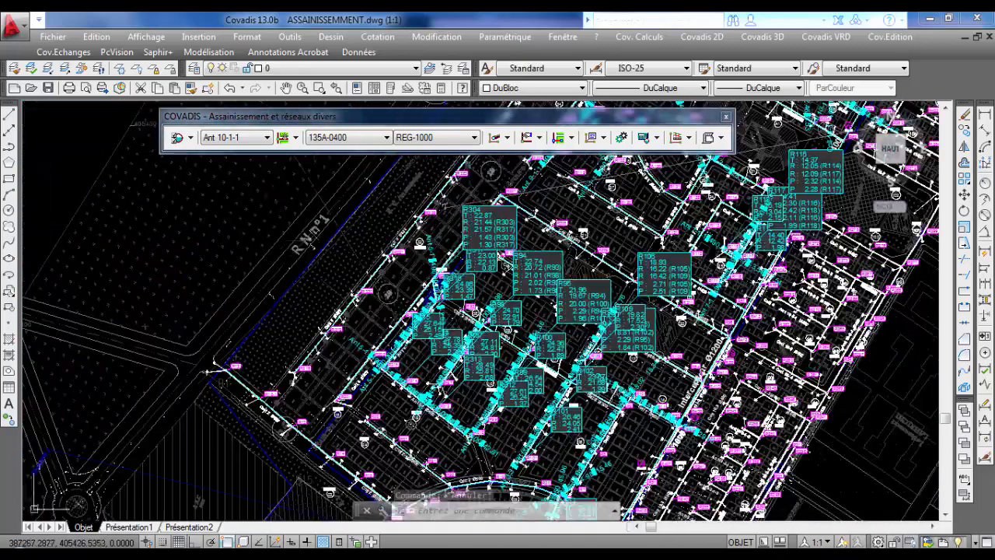
scroll(415, 325, up, 6)
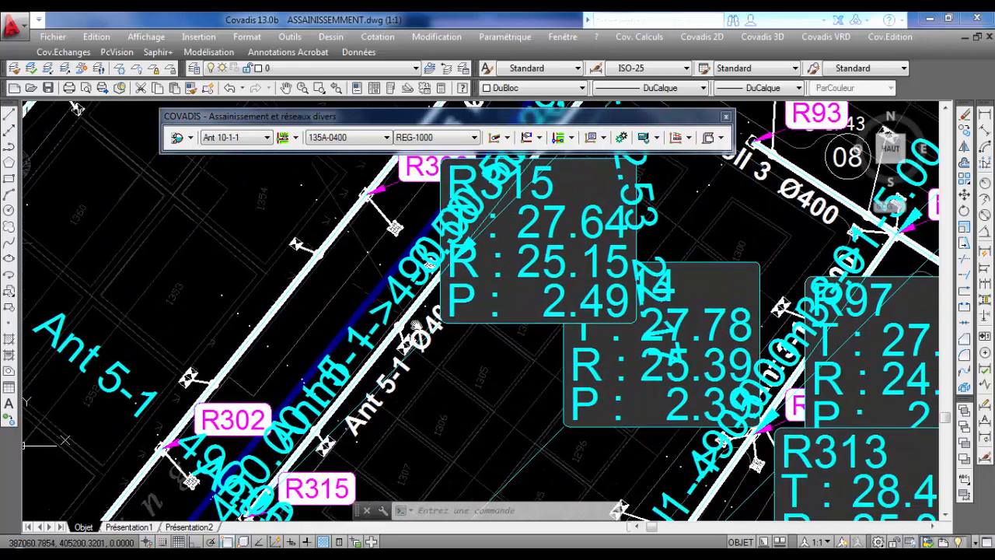
middle_drag(416, 324, 335, 373)
scroll(334, 311, down, 6)
scroll(320, 286, up, 6)
click(293, 267)
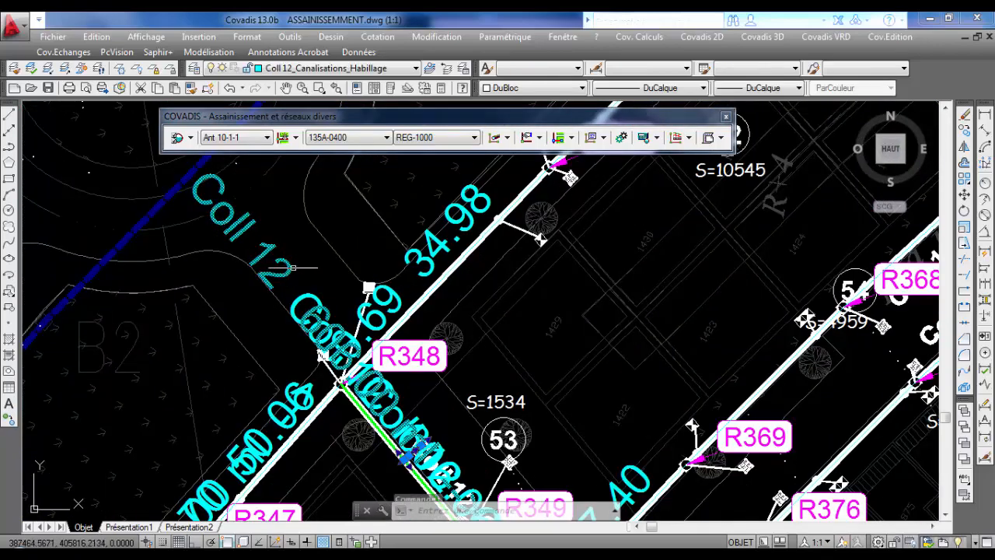
- Move the selected Coll 12 pipe label off its pipe to the open area beside manholes R371 and R372, and clear the selection
scroll(361, 262, down, 2)
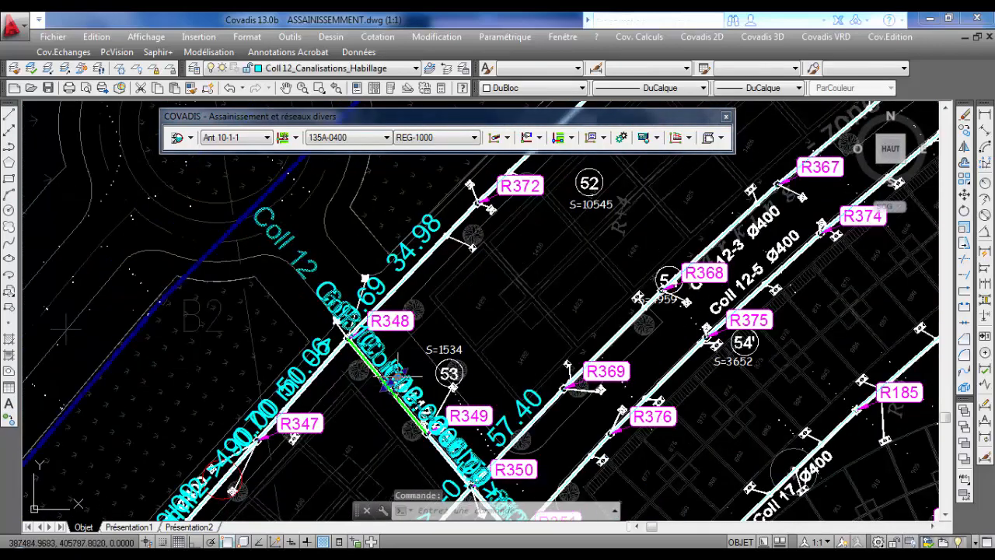
click(396, 377)
scroll(400, 412, down, 5)
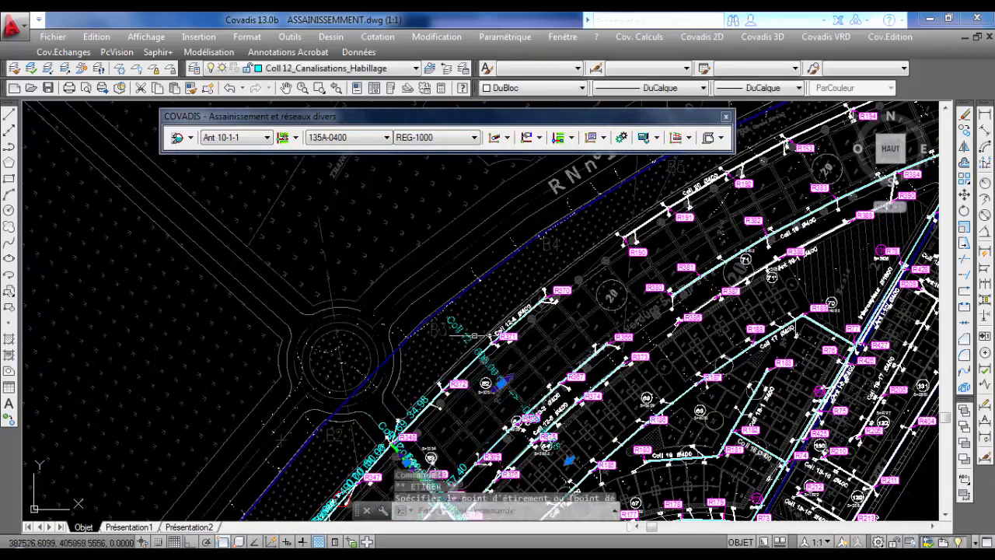
mouse_move(476, 381)
middle_down()
mouse_move(469, 330)
mouse_move(533, 355)
middle_up()
scroll(469, 332, up, 4)
key(Escape)
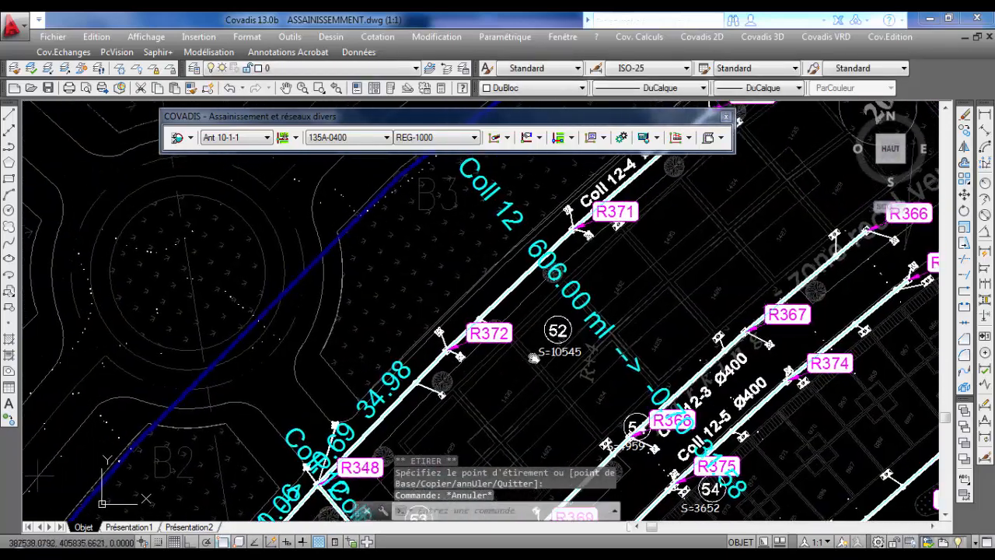
- Read the relocated Coll 12 label along its full length, from the collector name and outer diameter to the slope and section length
scroll(533, 354, down, 2)
scroll(519, 289, up, 2)
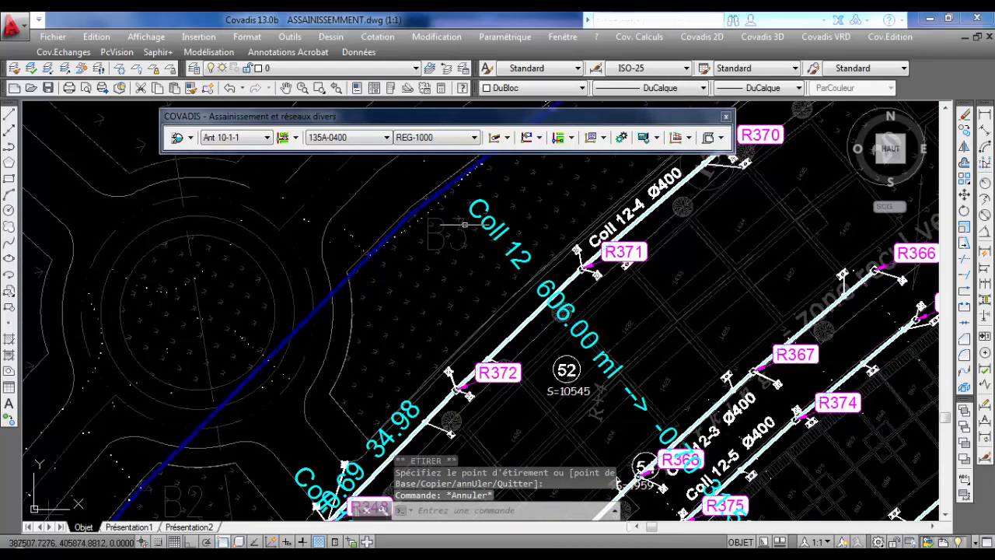
middle_drag(519, 235, 462, 173)
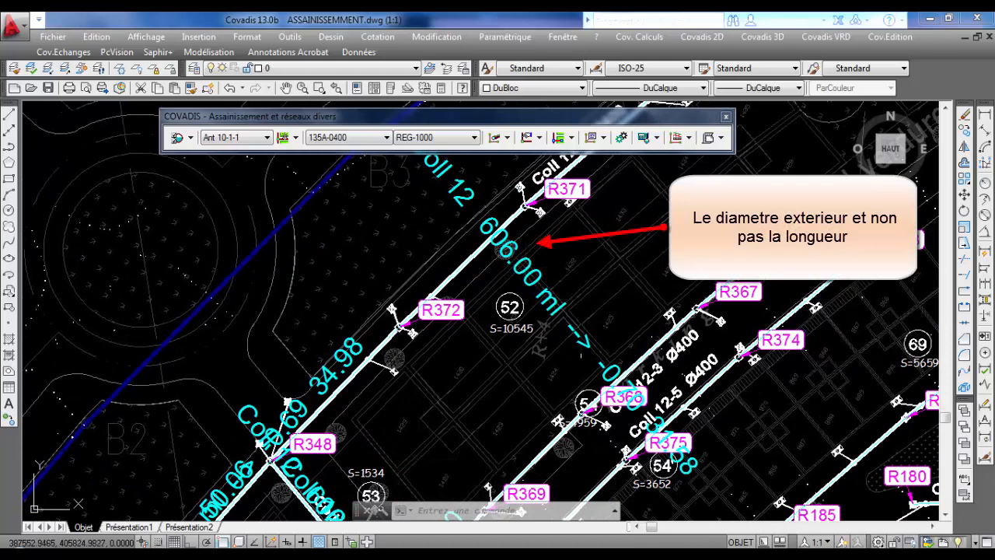
middle_drag(584, 340, 517, 245)
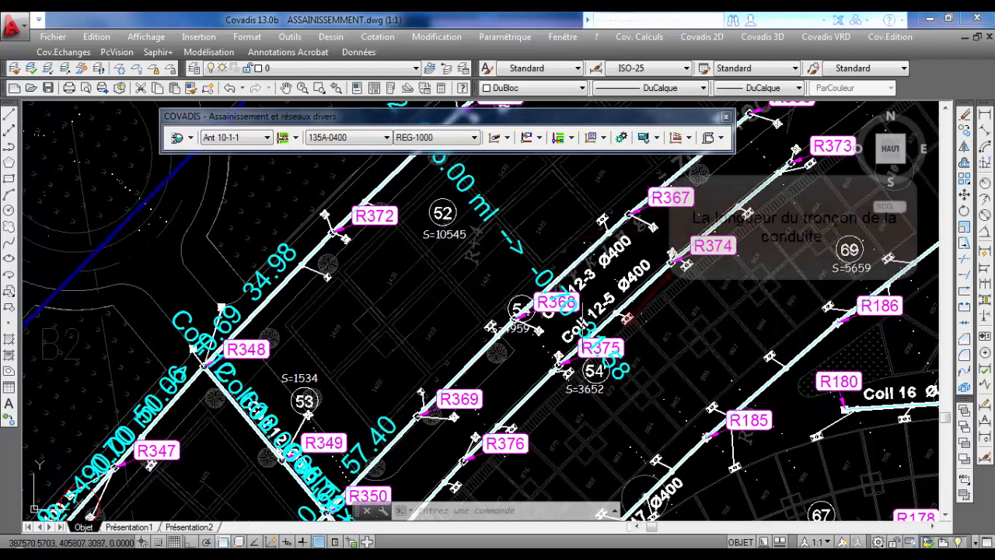
scroll(602, 354, up, 2)
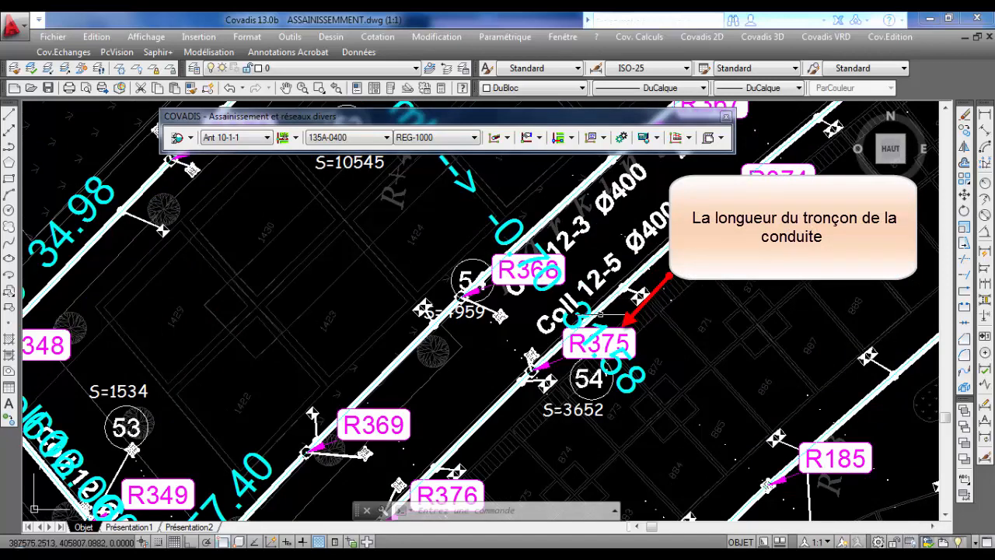
scroll(602, 354, down, 4)
scroll(582, 347, down, 3)
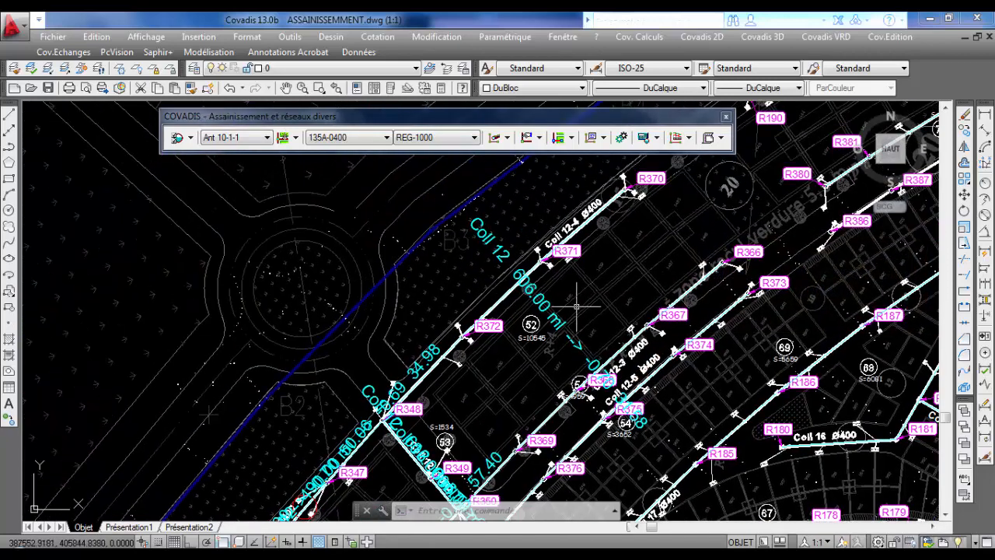